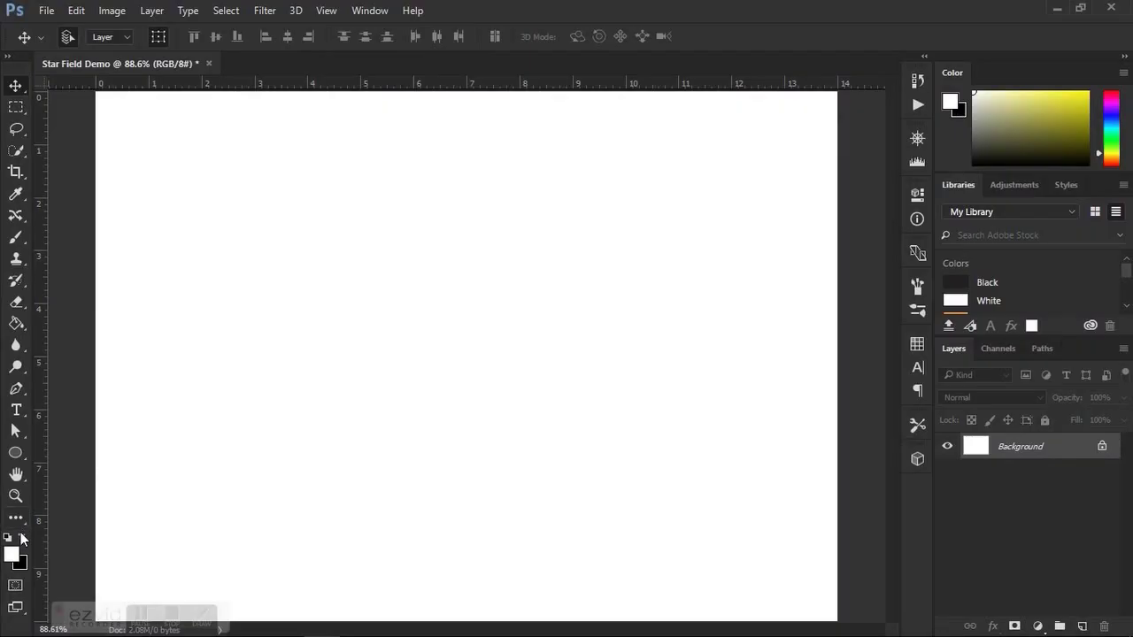
- Fill the Background layer with solid black and add an empty Layer 1 above it
{"action": "left_click", "coordinate": [21, 538]}
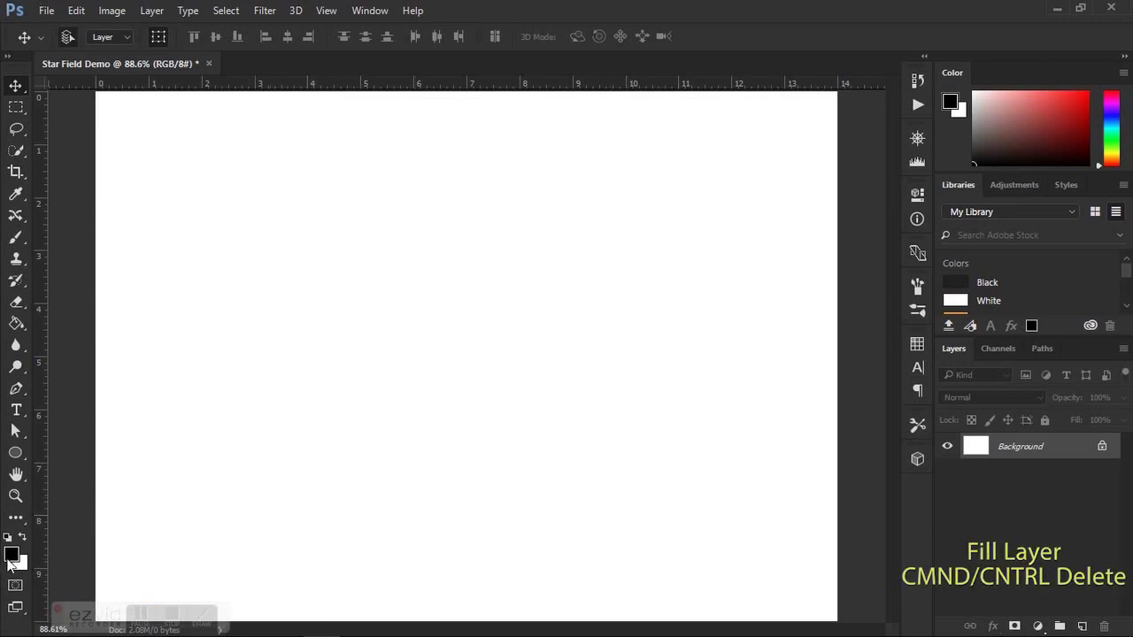
{"action": "key", "text": "x"}
{"action": "key", "text": "ctrl+Delete"}
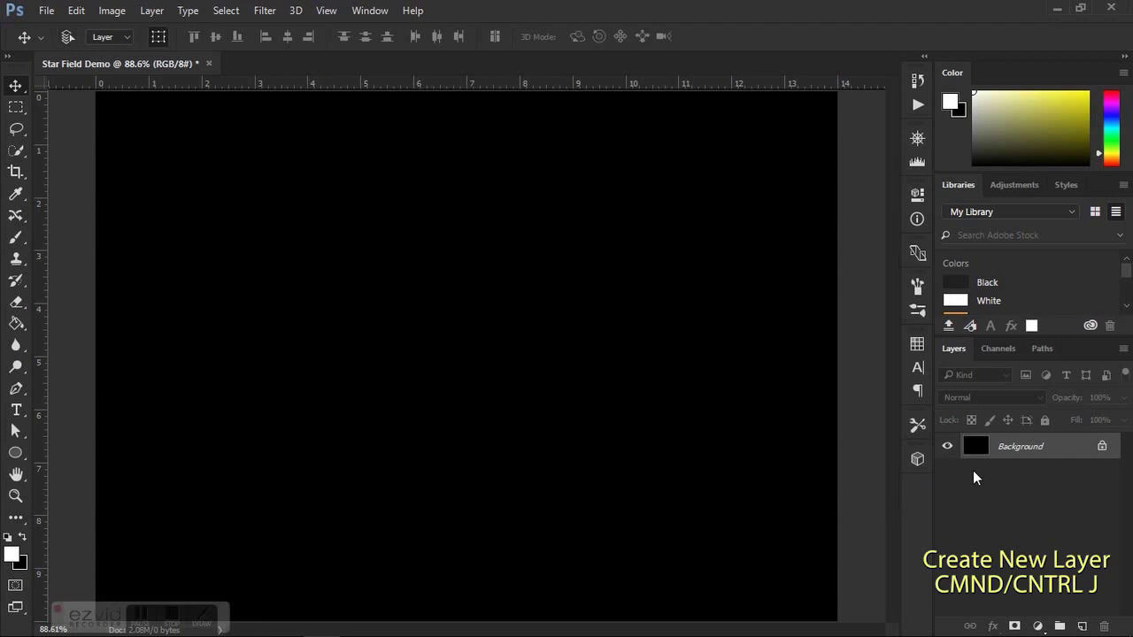
{"action": "key", "text": "ctrl+j"}
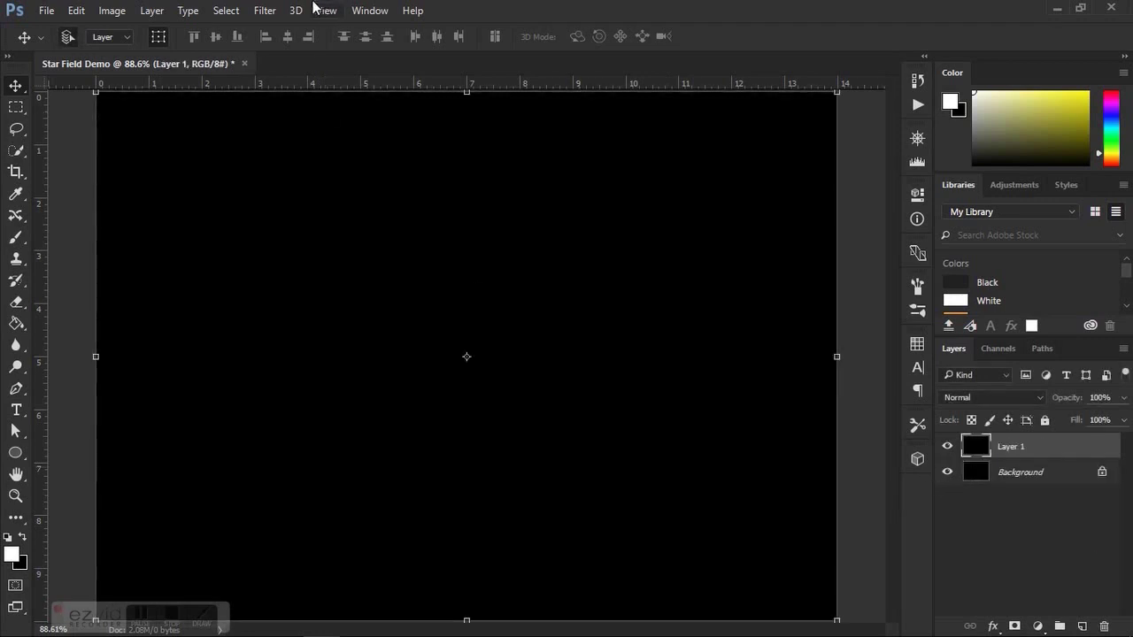
- Add 400% Gaussian monochromatic noise to Layer 1
{"action": "left_click", "coordinate": [265, 10]}
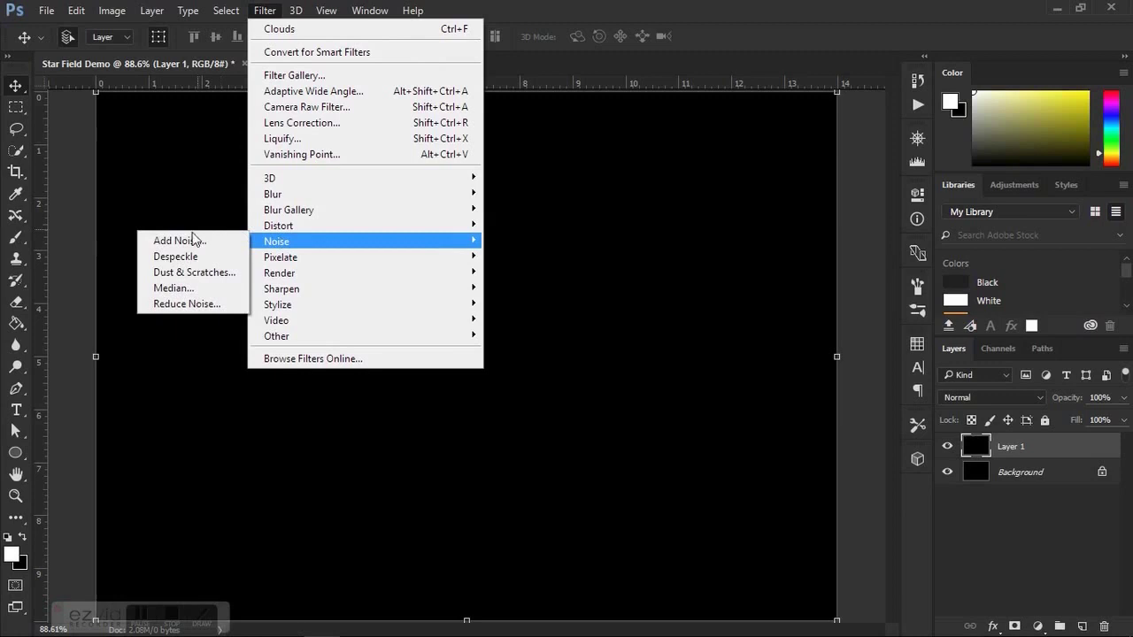
{"action": "left_click", "coordinate": [193, 241]}
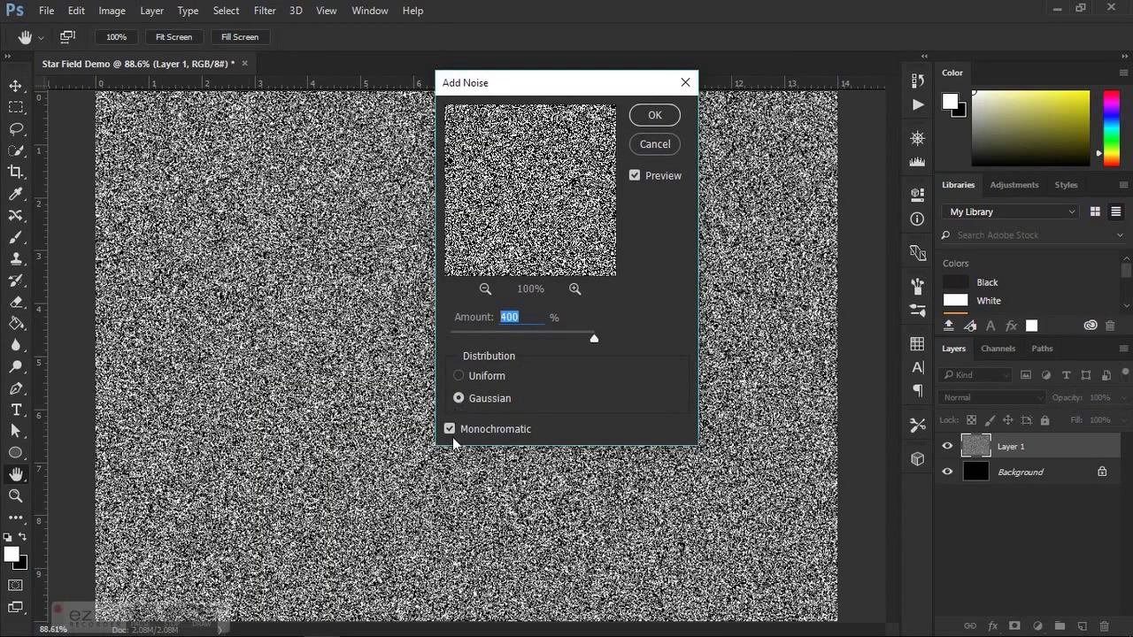
{"action": "left_click", "coordinate": [653, 116]}
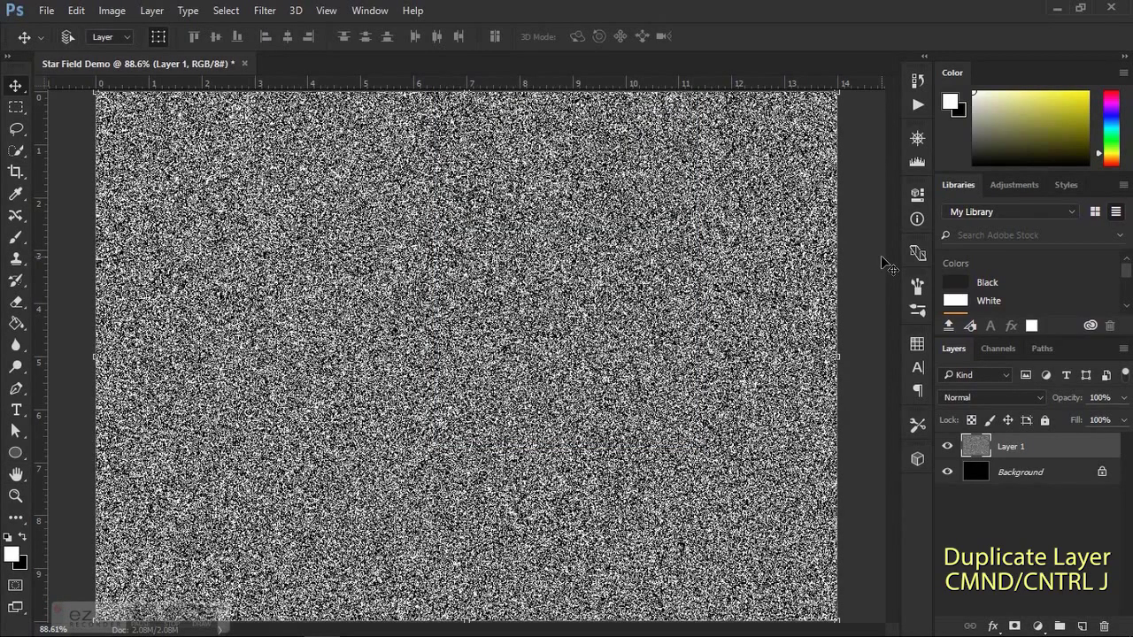
- Duplicate the noise layer, hide Layer 1 copy, and make Layer 1 the active layer
{"action": "key", "text": "ctrl+j"}
{"action": "left_click", "coordinate": [947, 447]}
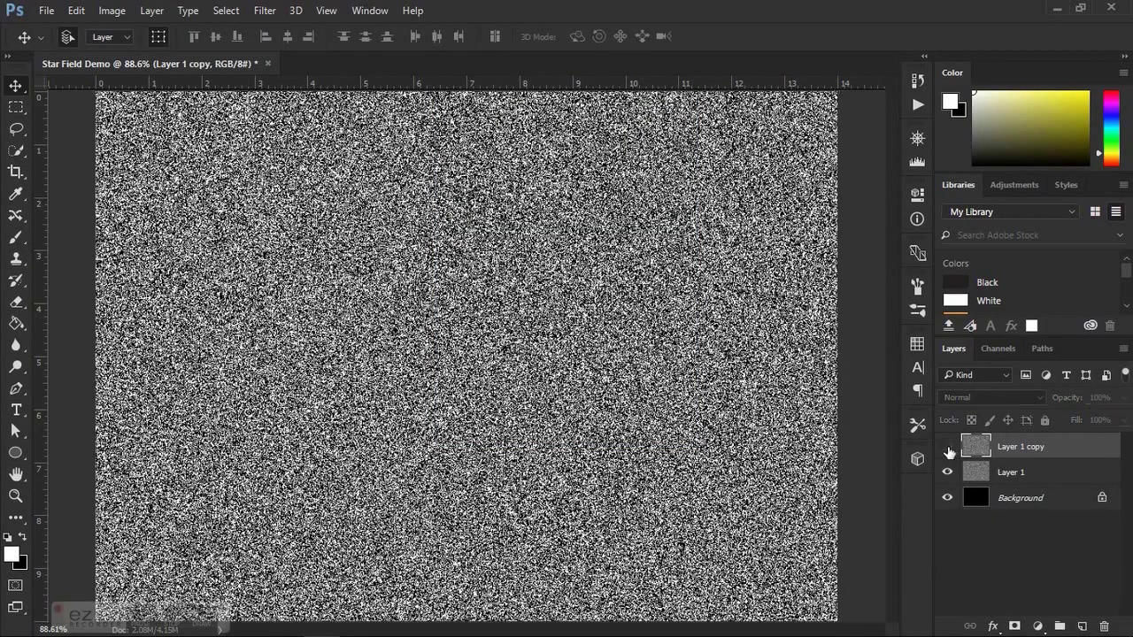
{"action": "left_click", "coordinate": [1026, 476]}
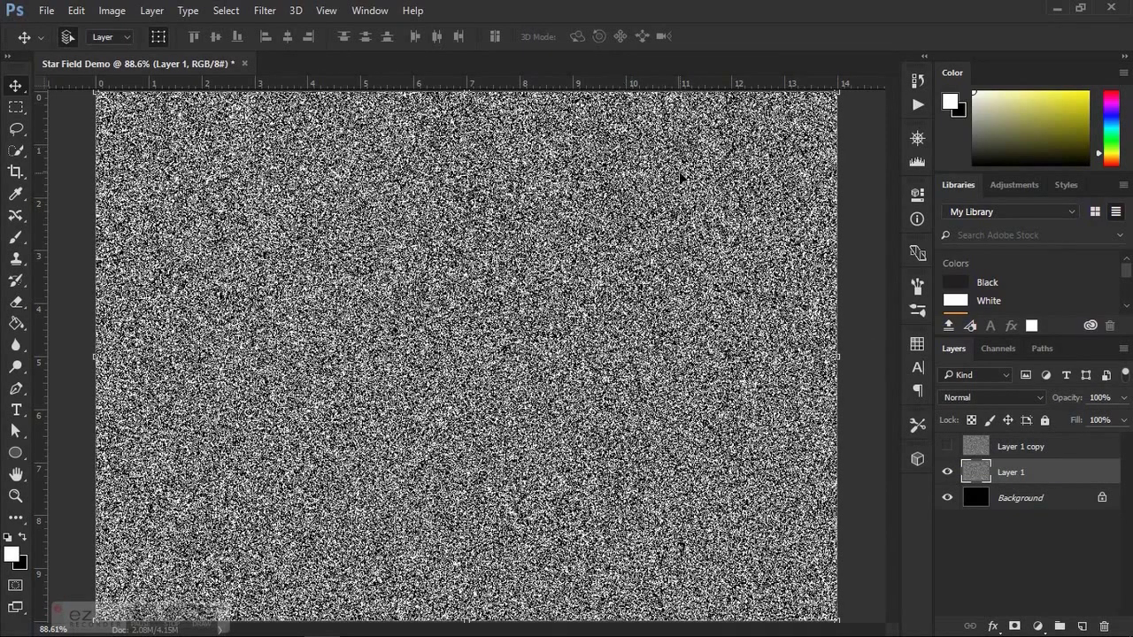
{"action": "left_click", "coordinate": [264, 10]}
{"action": "mouse_move", "coordinate": [272, 194]}
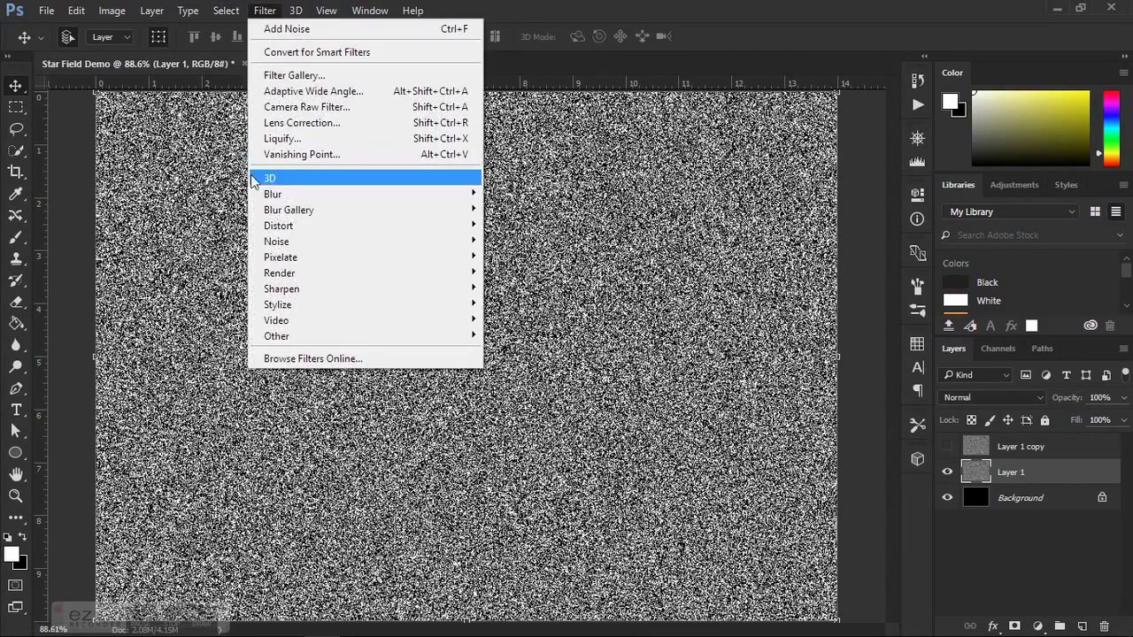
- Soften Layer 1's noise with a 0.8 px Gaussian Blur
{"action": "left_click", "coordinate": [202, 257]}
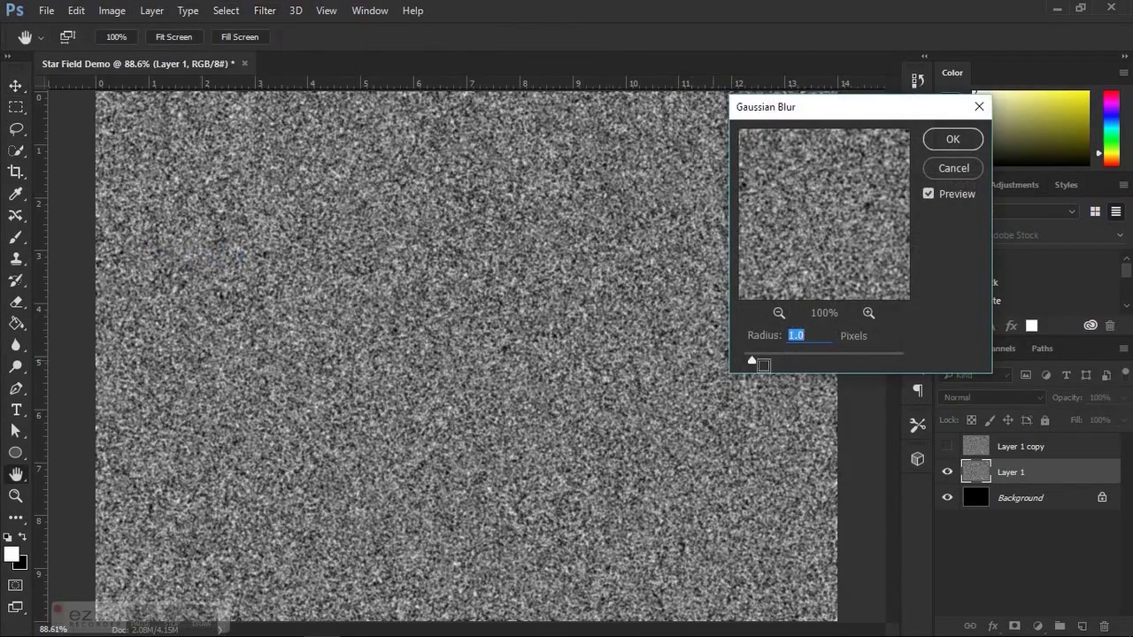
{"action": "type", "text": "0.8"}
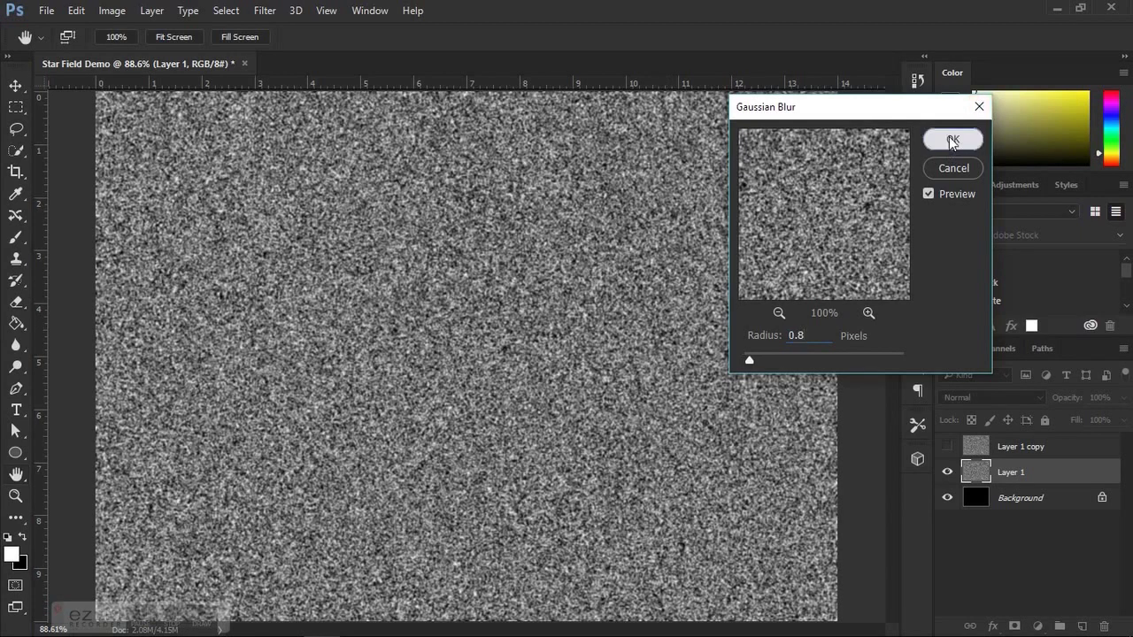
{"action": "key", "text": "Return"}
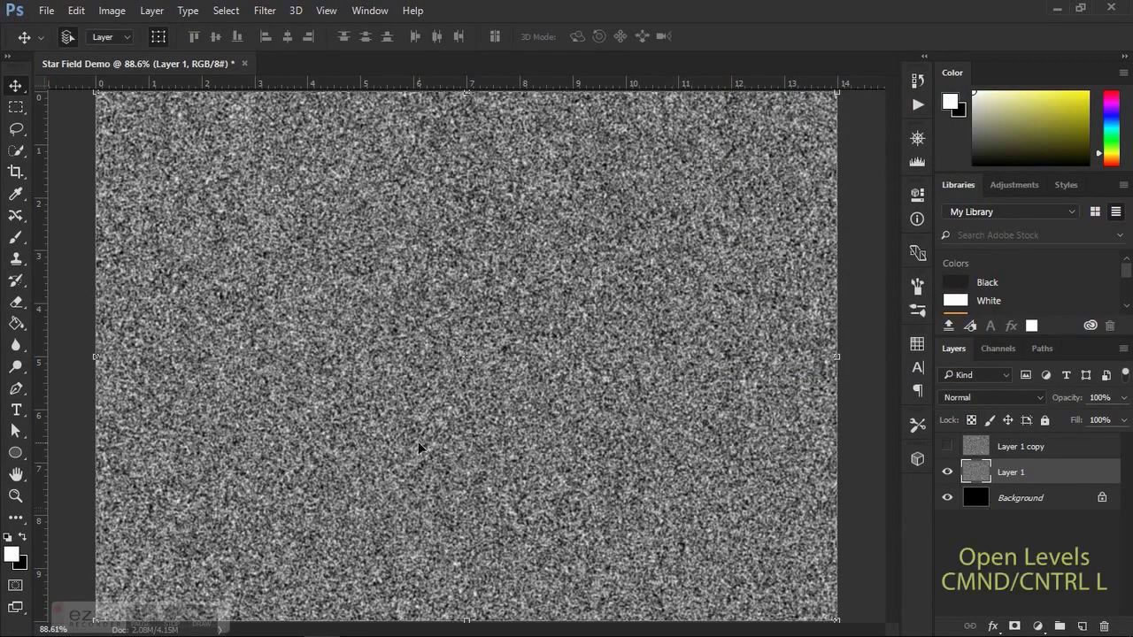
- Apply Levels with black input 180 and midtone 0.9 to leave sparse white stars
{"action": "key", "text": "ctrl+l"}
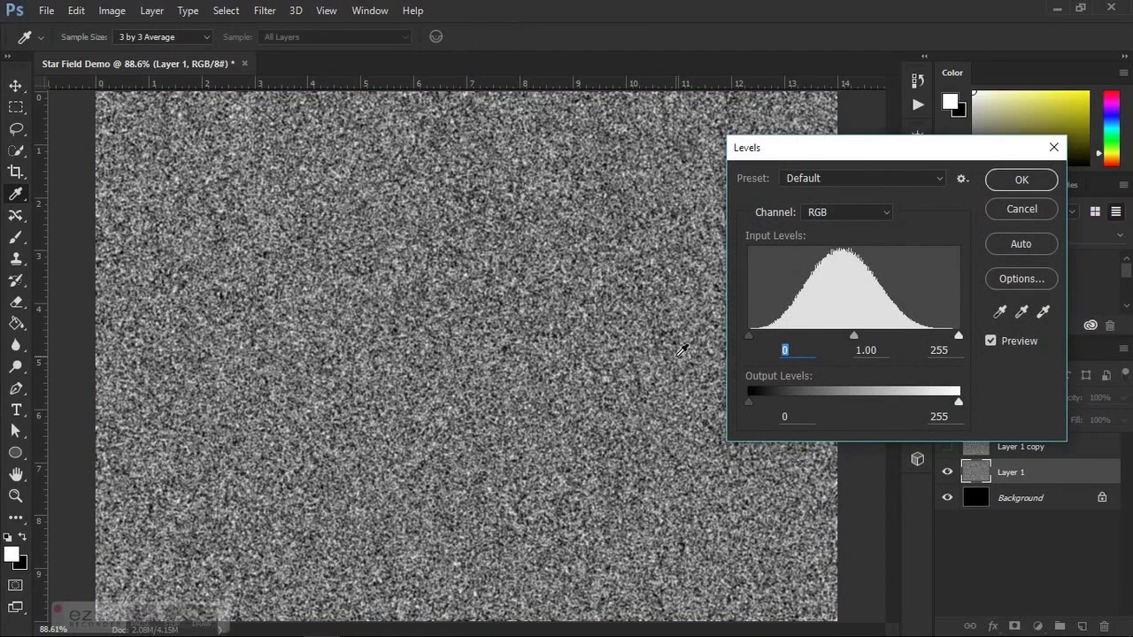
{"action": "type", "text": "180"}
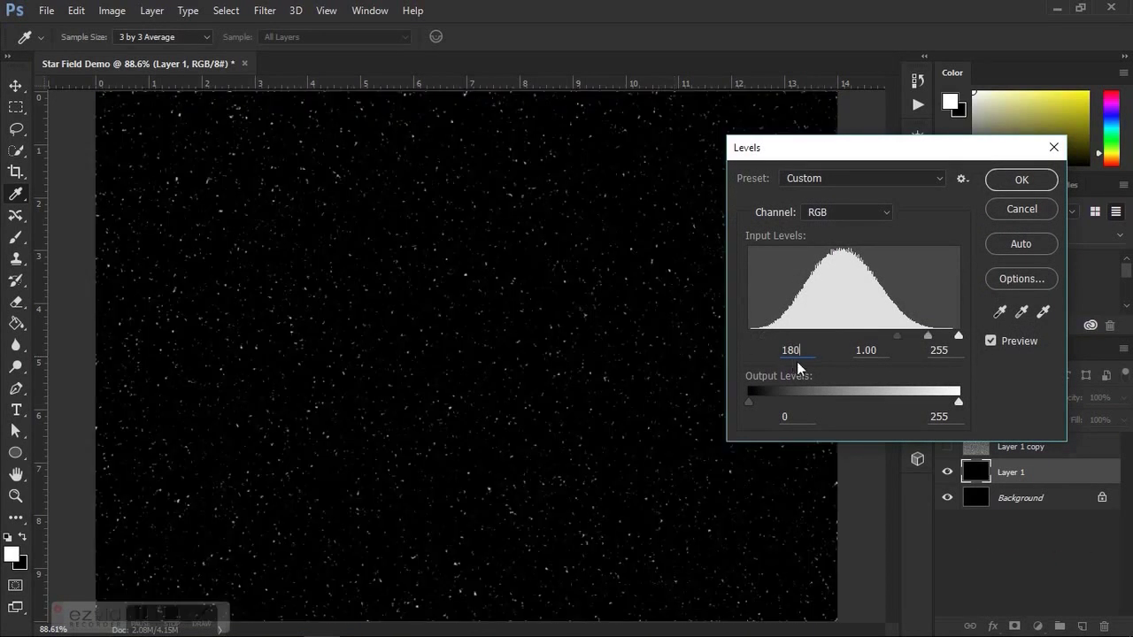
{"action": "key", "text": "Tab"}
{"action": "type", "text": "."}
{"action": "left_click", "coordinate": [1005, 180]}
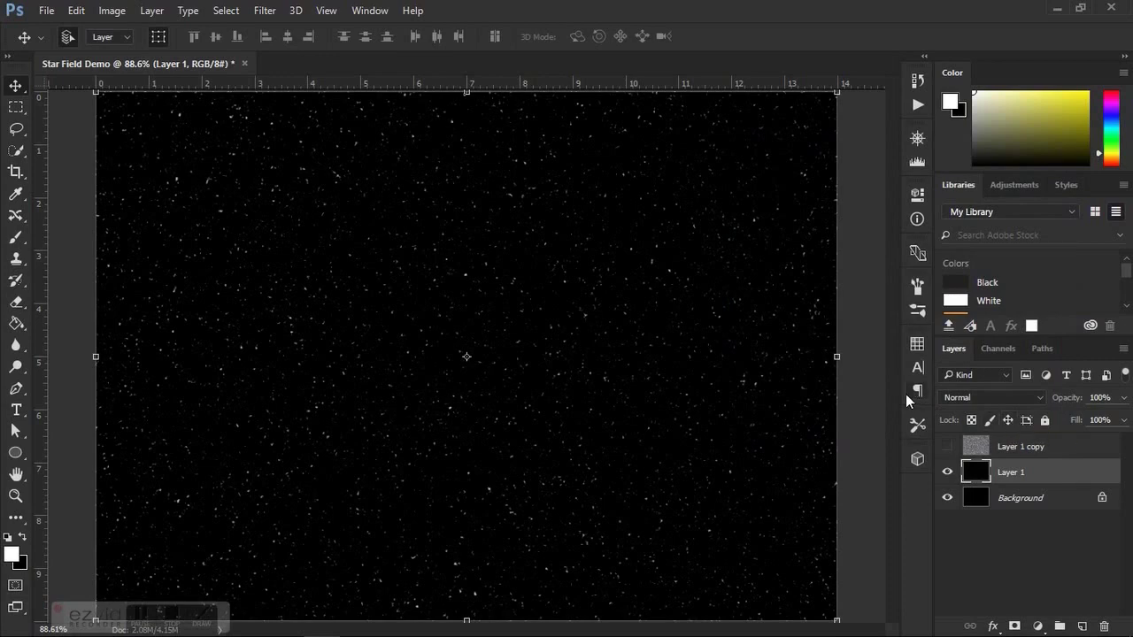
- Show and select Layer 1 copy, then apply a 2.5 px Gaussian Blur to it
{"action": "left_click", "coordinate": [946, 447]}
{"action": "left_click", "coordinate": [1017, 447]}
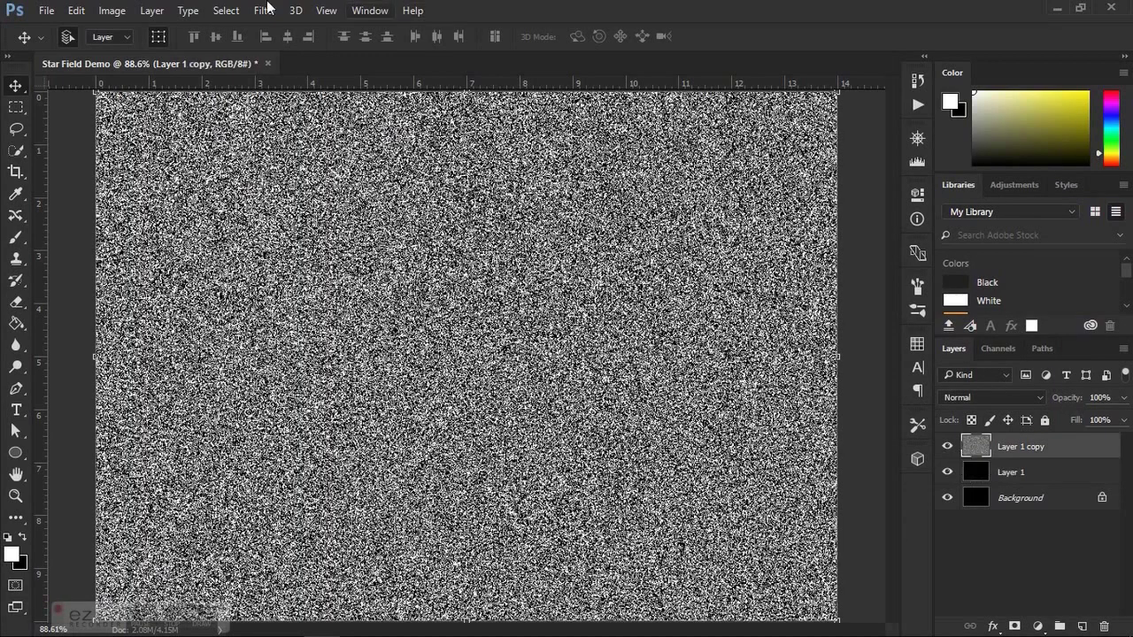
{"action": "left_click", "coordinate": [264, 10]}
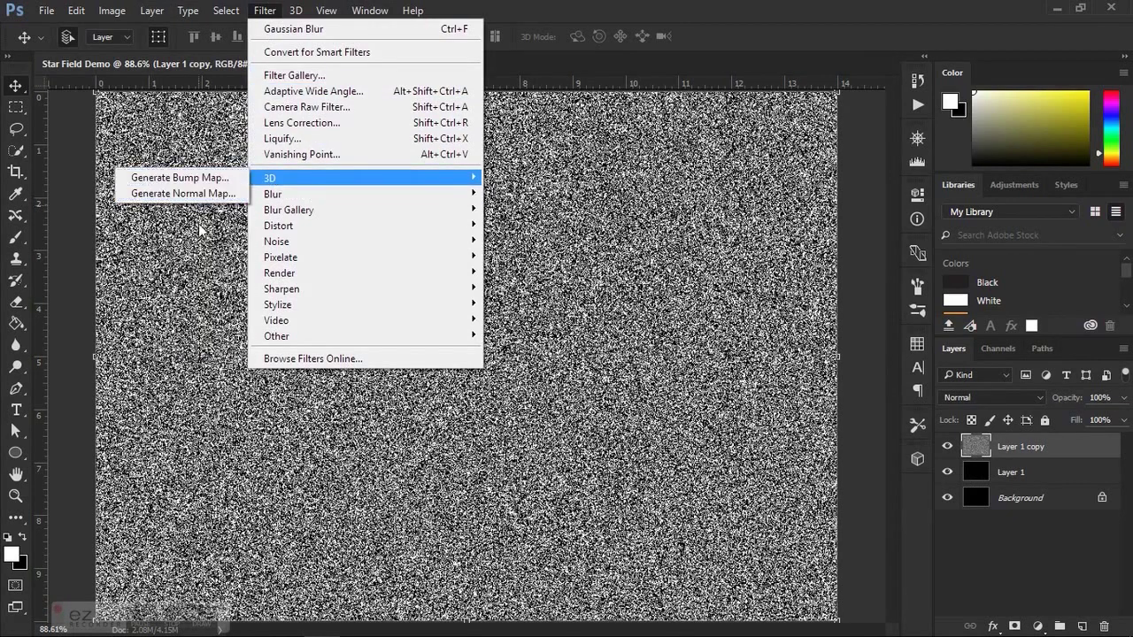
{"action": "mouse_move", "coordinate": [272, 194]}
{"action": "left_click", "coordinate": [195, 256]}
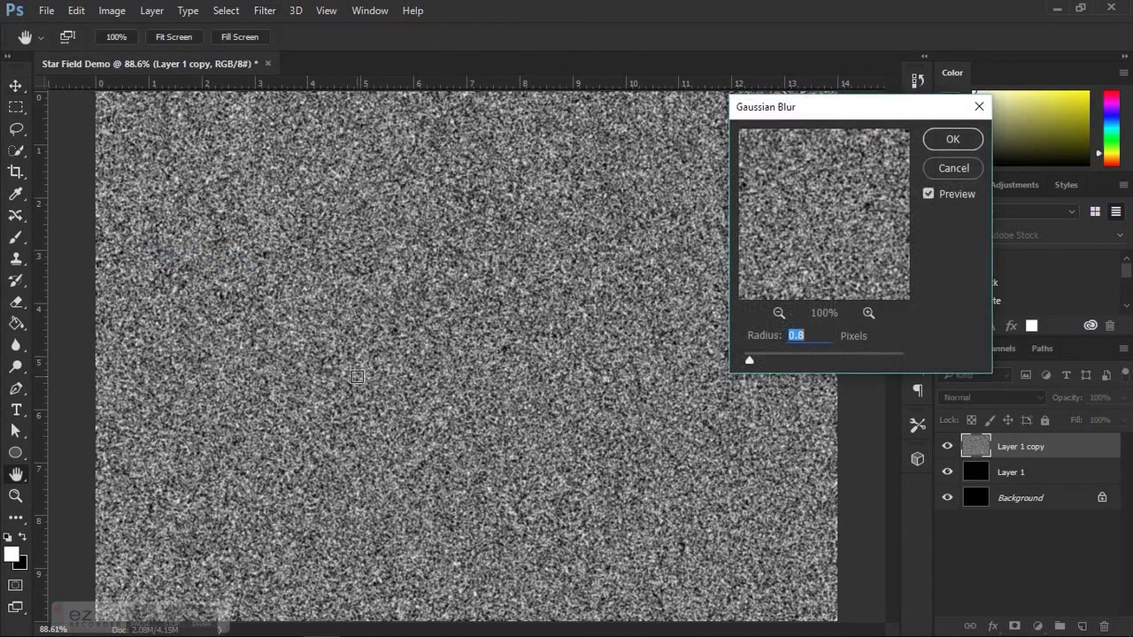
{"action": "type", "text": "2"}
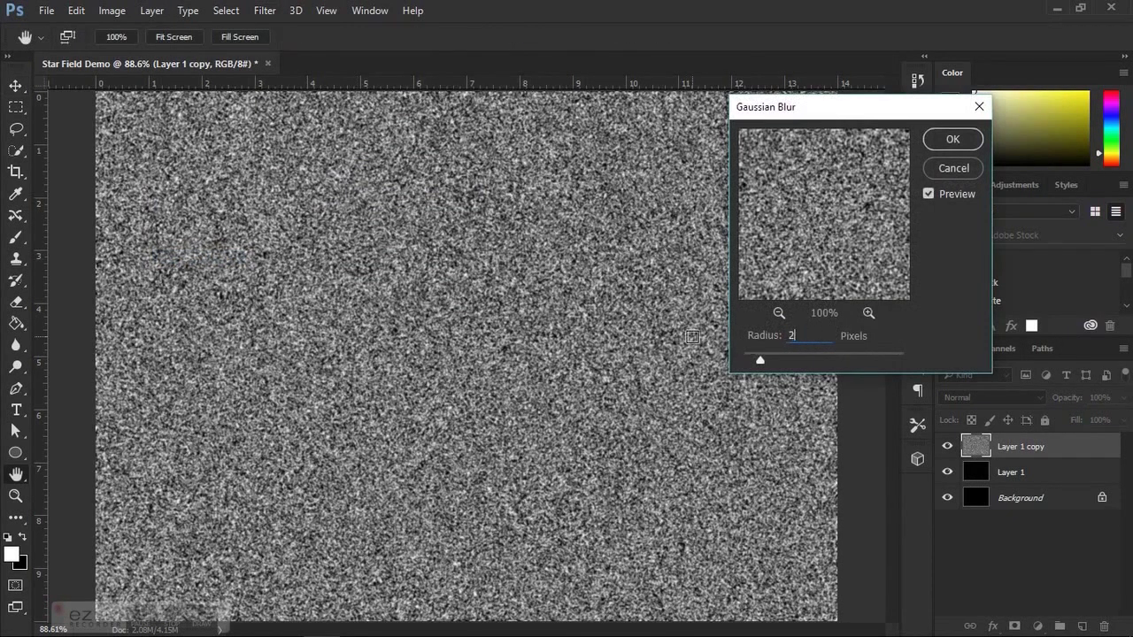
{"action": "type", "text": ".5"}
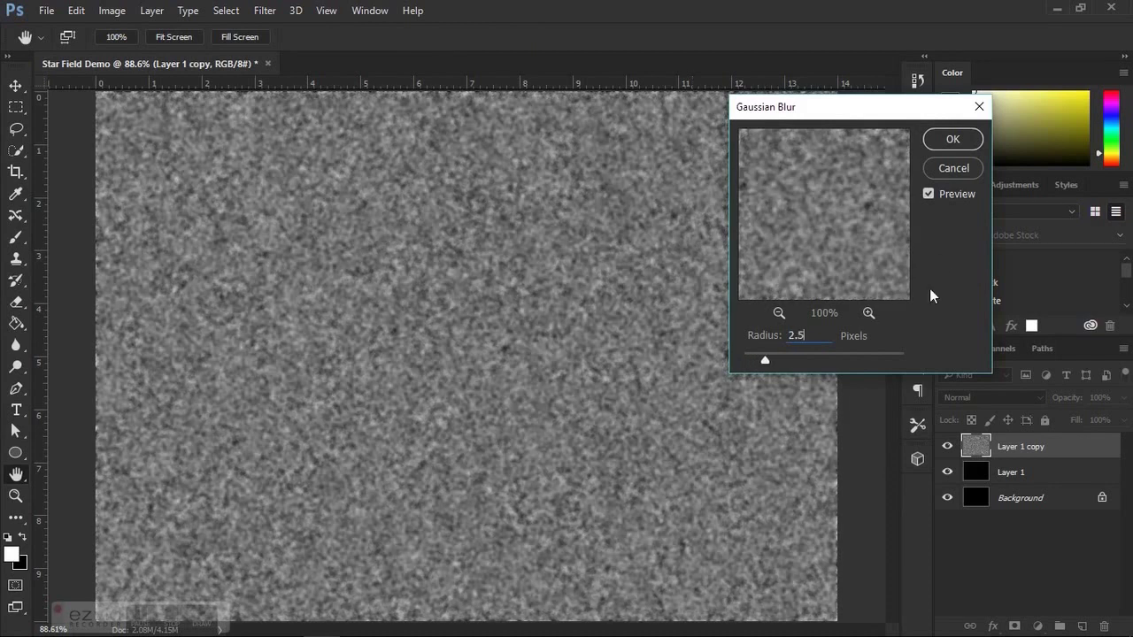
{"action": "left_click", "coordinate": [951, 139]}
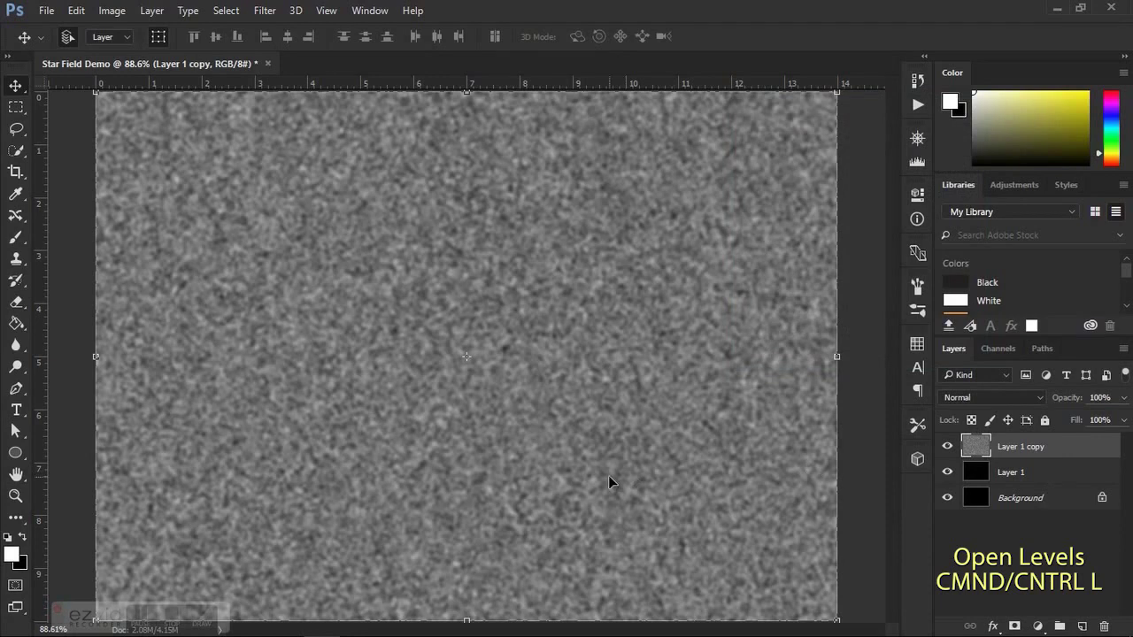
- Apply Levels to Layer 1 copy with input levels 150 and 170
{"action": "key", "text": "ctrl+l"}
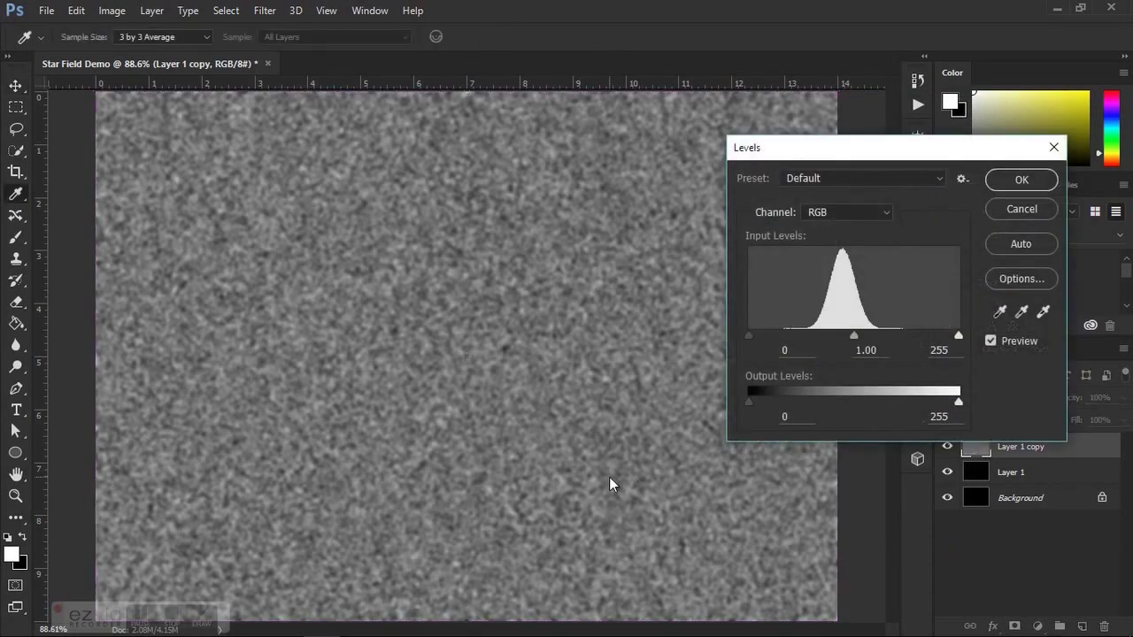
{"action": "left_click", "coordinate": [786, 350]}
{"action": "type", "text": "150"}
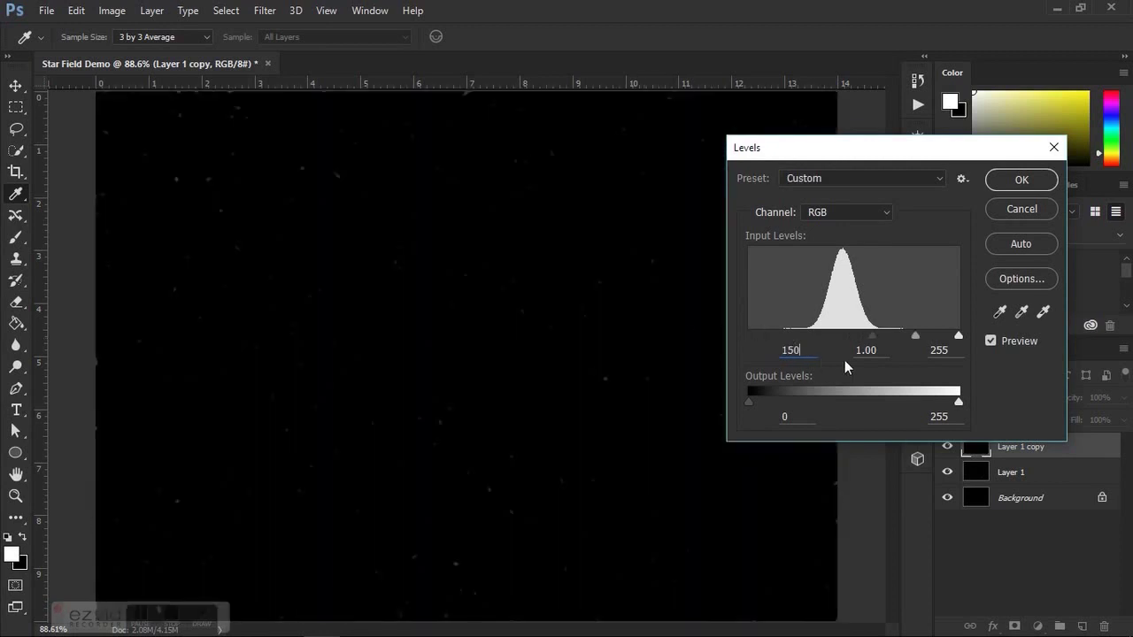
{"action": "left_click", "coordinate": [953, 350]}
{"action": "type", "text": "170"}
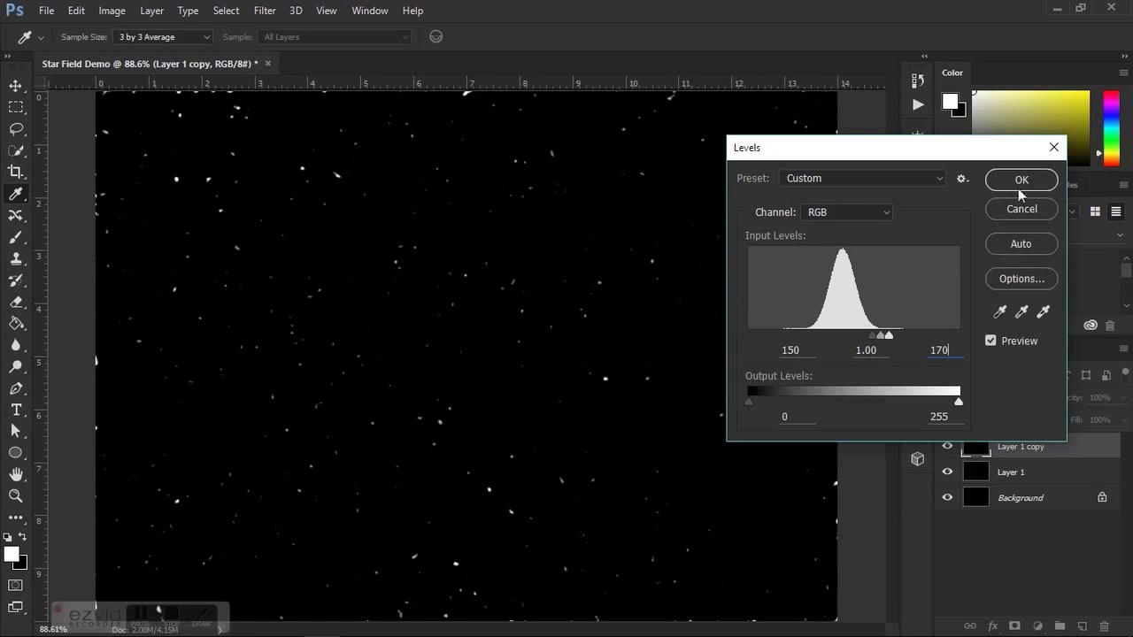
{"action": "left_click", "coordinate": [1020, 182]}
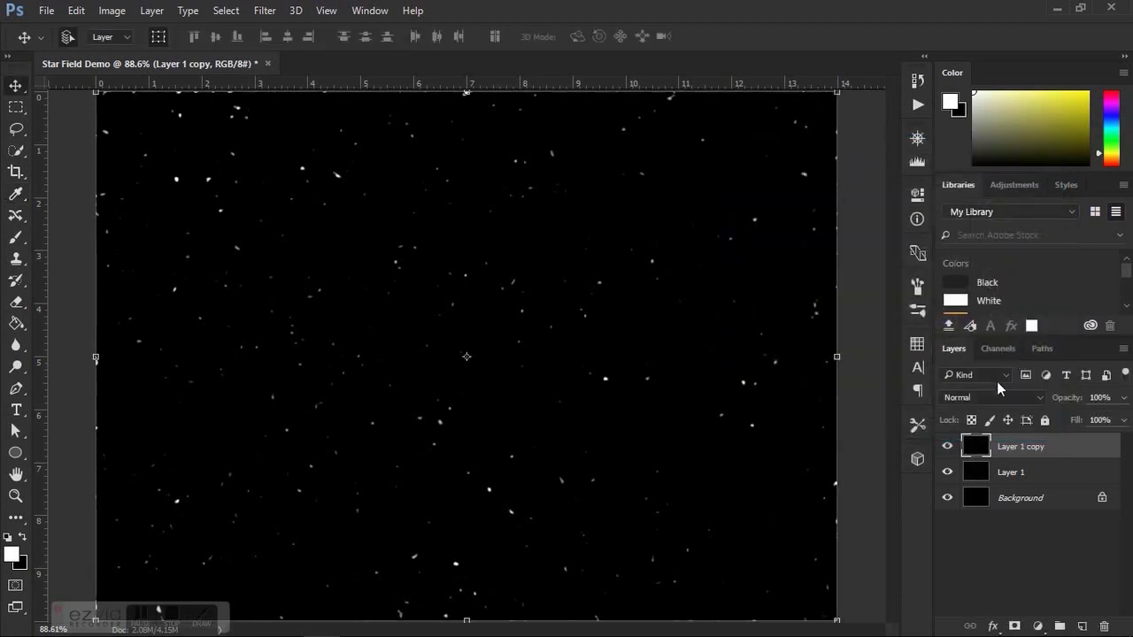
- From the Channels panel, load the RGB composite's brightness as a selection of the stars
{"action": "left_click", "coordinate": [997, 350]}
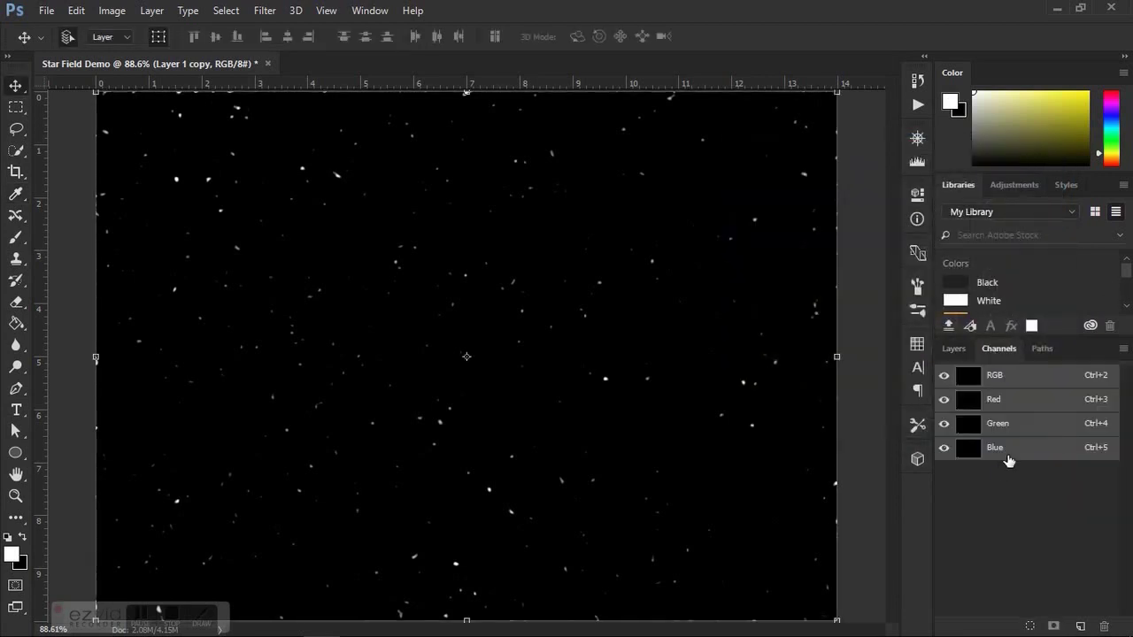
{"action": "left_click", "coordinate": [1009, 452]}
{"action": "left_click", "coordinate": [1014, 381]}
{"action": "left_click", "coordinate": [1027, 627]}
{"action": "left_click", "coordinate": [954, 350]}
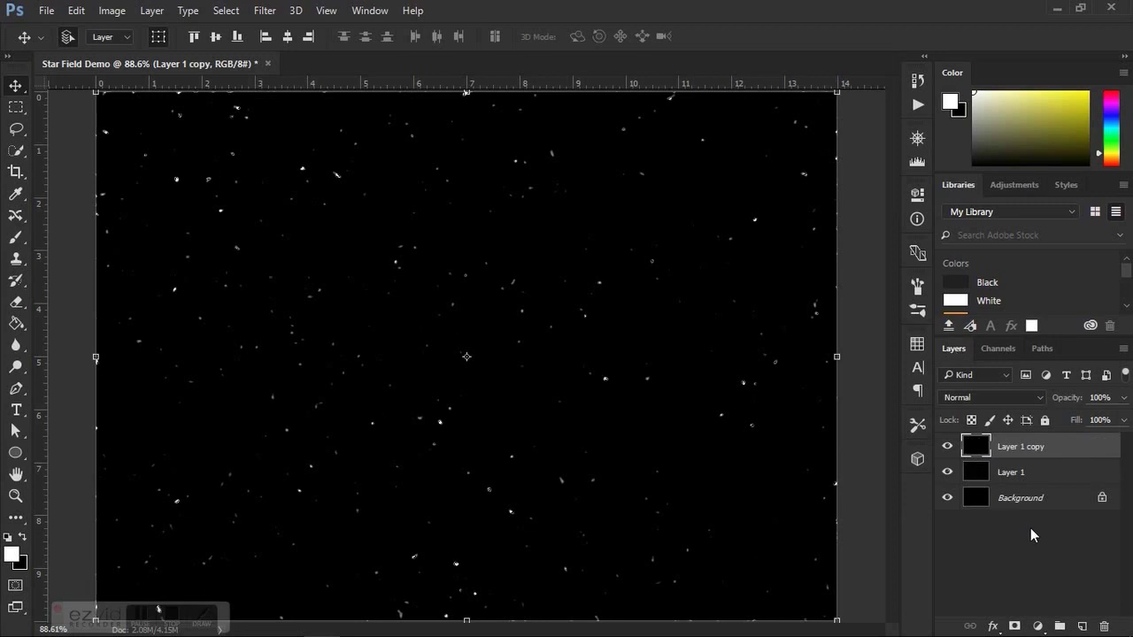
- Delete Layer 1 copy, add a new empty Layer 2, and set black as foreground colour
{"action": "left_click_drag", "start_coordinate": [1050, 451], "coordinate": [1104, 627]}
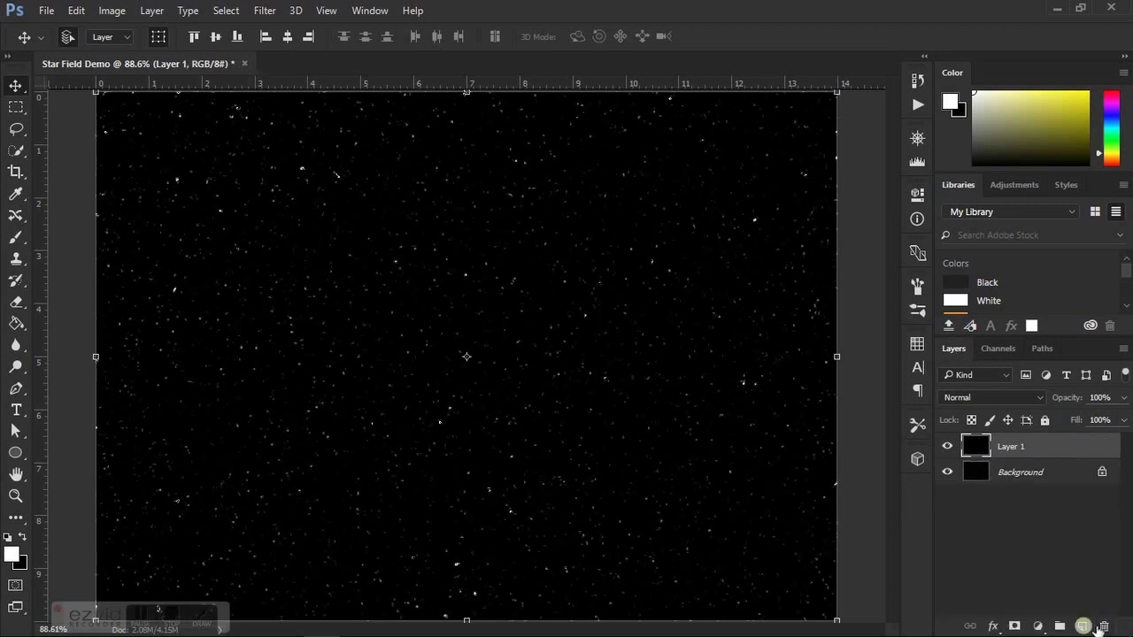
{"action": "left_click", "coordinate": [1081, 627]}
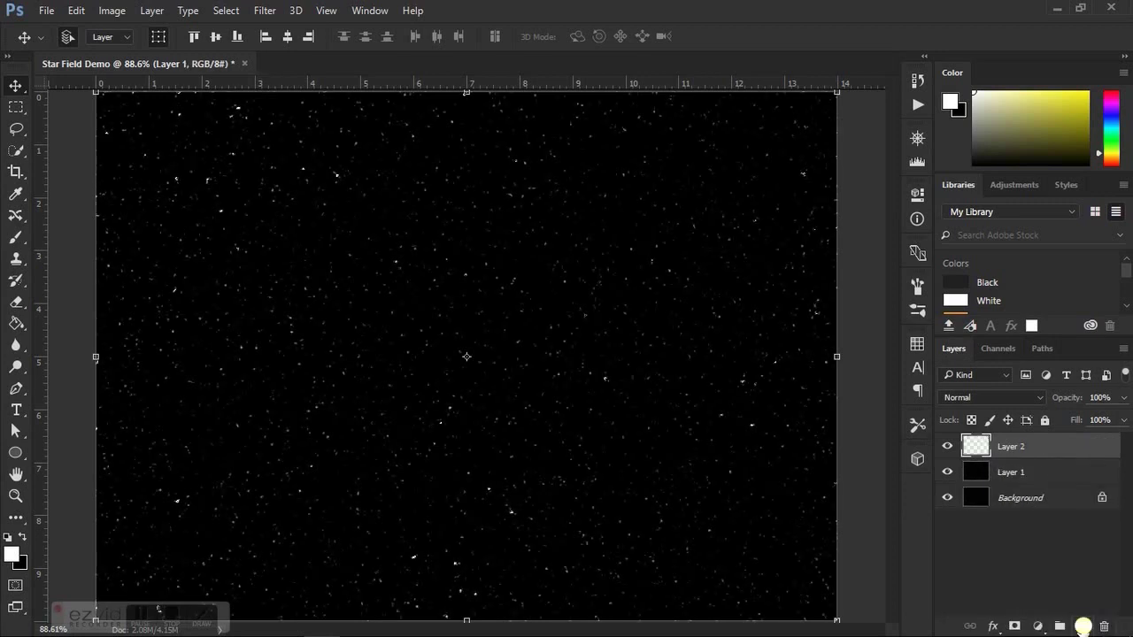
{"action": "left_click", "coordinate": [22, 539]}
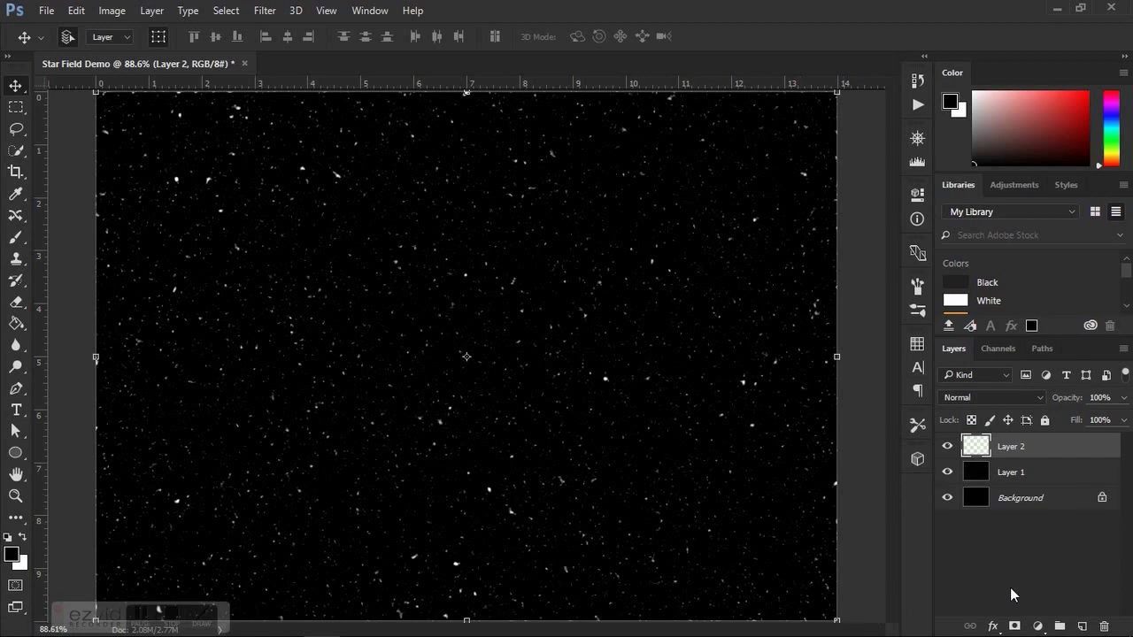
{"action": "left_click", "coordinate": [994, 626]}
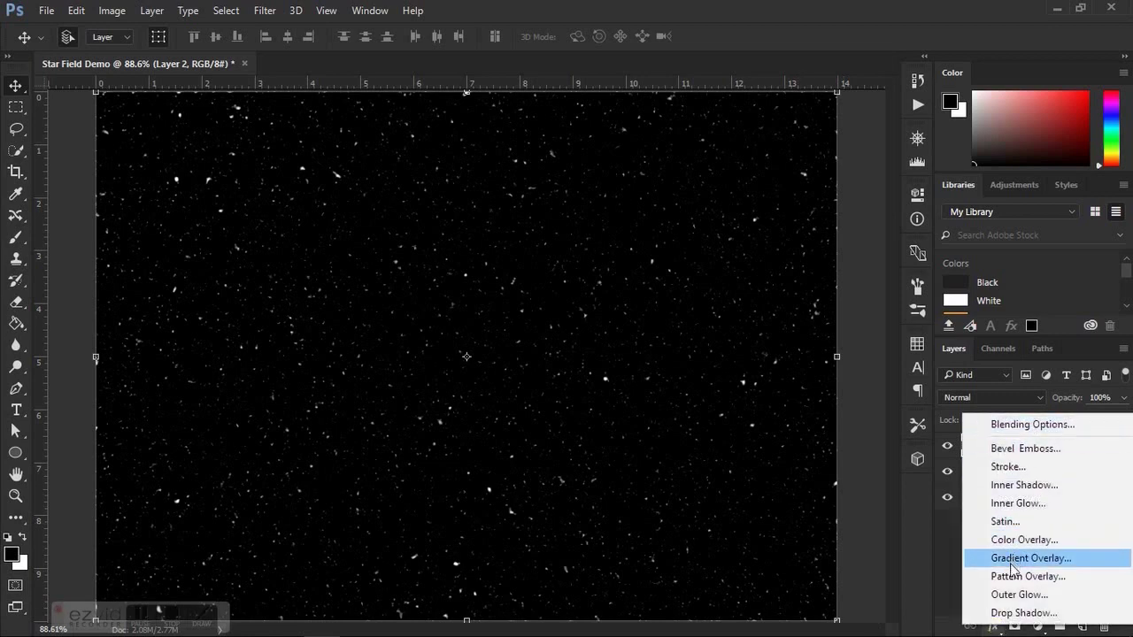
- Give Layer 2 a white Outer Glow at 75% opacity and 10 px size, also selecting Layer 1
{"action": "left_click", "coordinate": [1016, 595]}
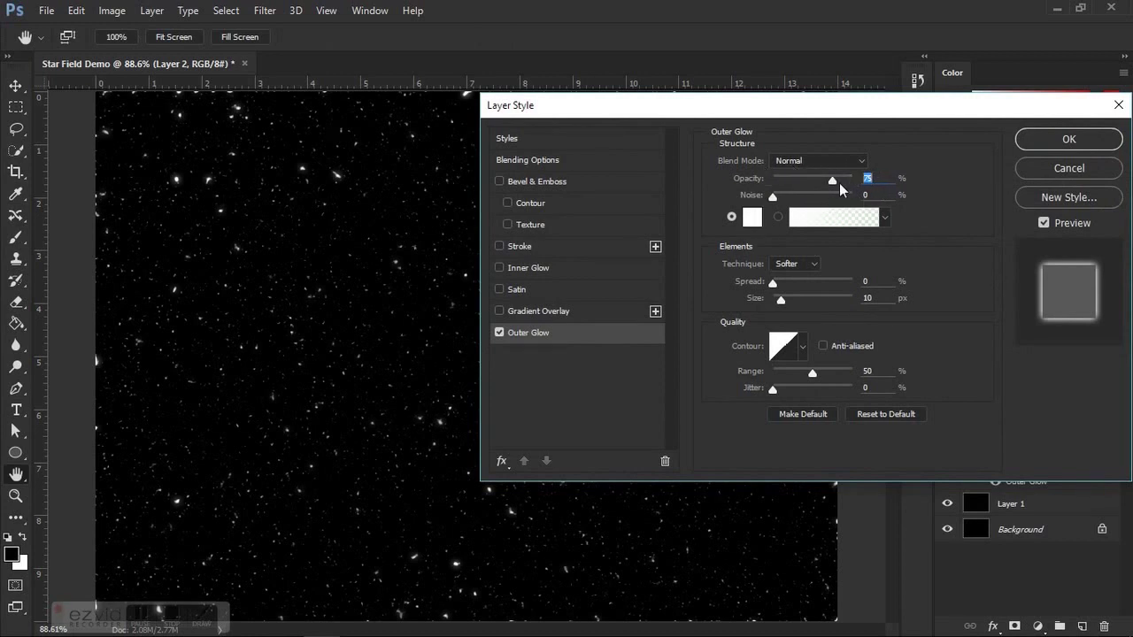
{"action": "left_click", "coordinate": [883, 298]}
{"action": "left_click", "coordinate": [1063, 139]}
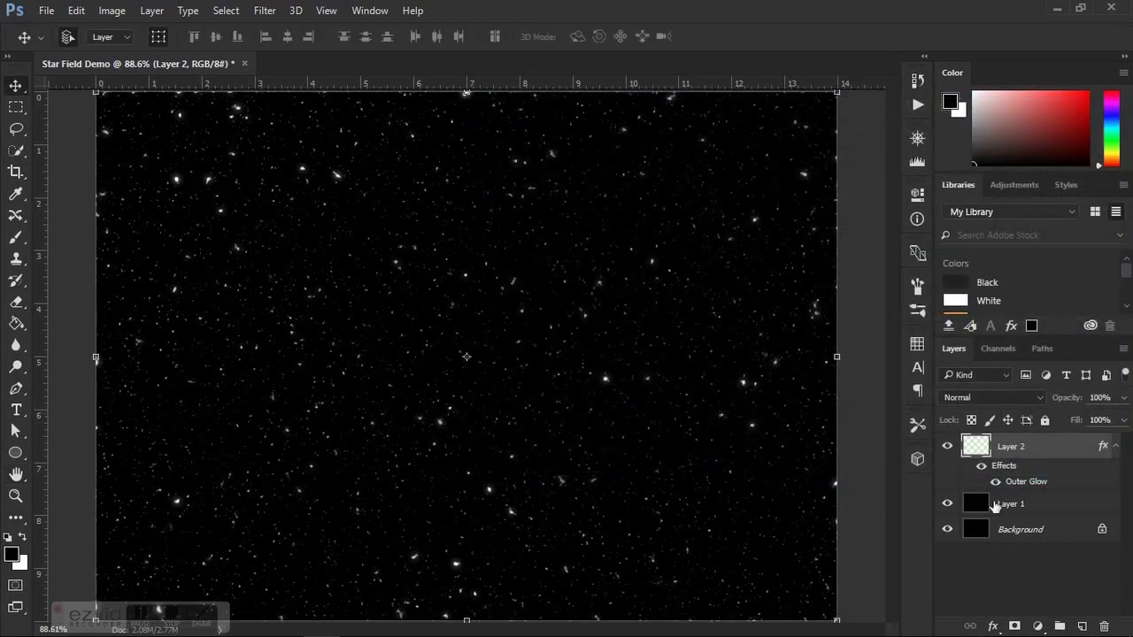
{"action": "left_click", "coordinate": [1045, 512], "text": "shift"}
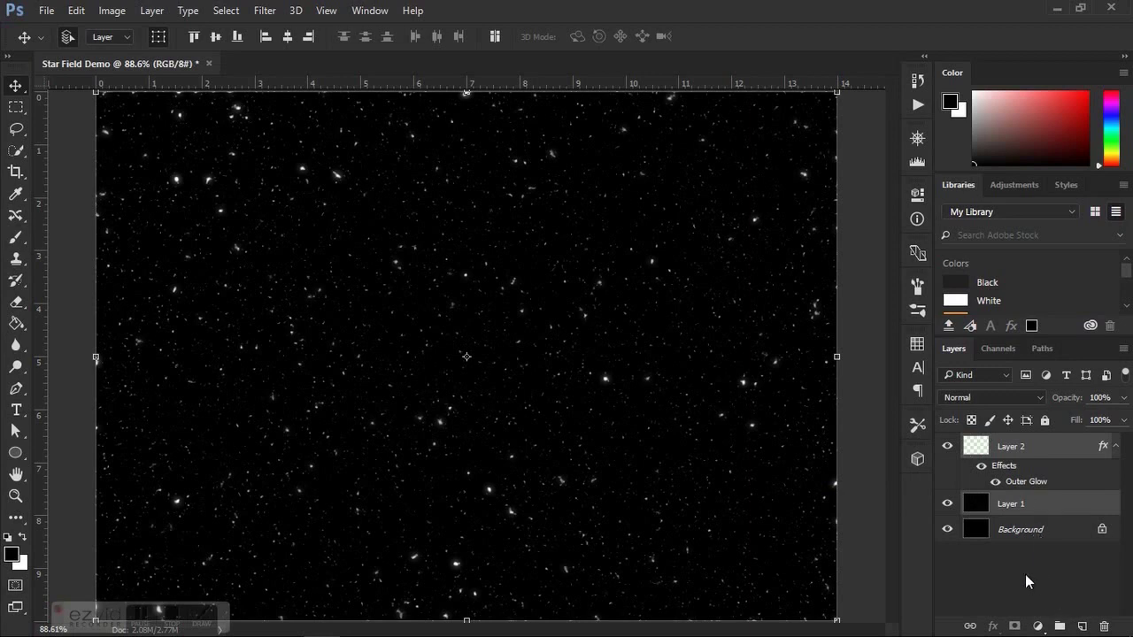
- Merge the glow layer and Layer 1 into a single Layer 2
{"action": "right_click", "coordinate": [1037, 450]}
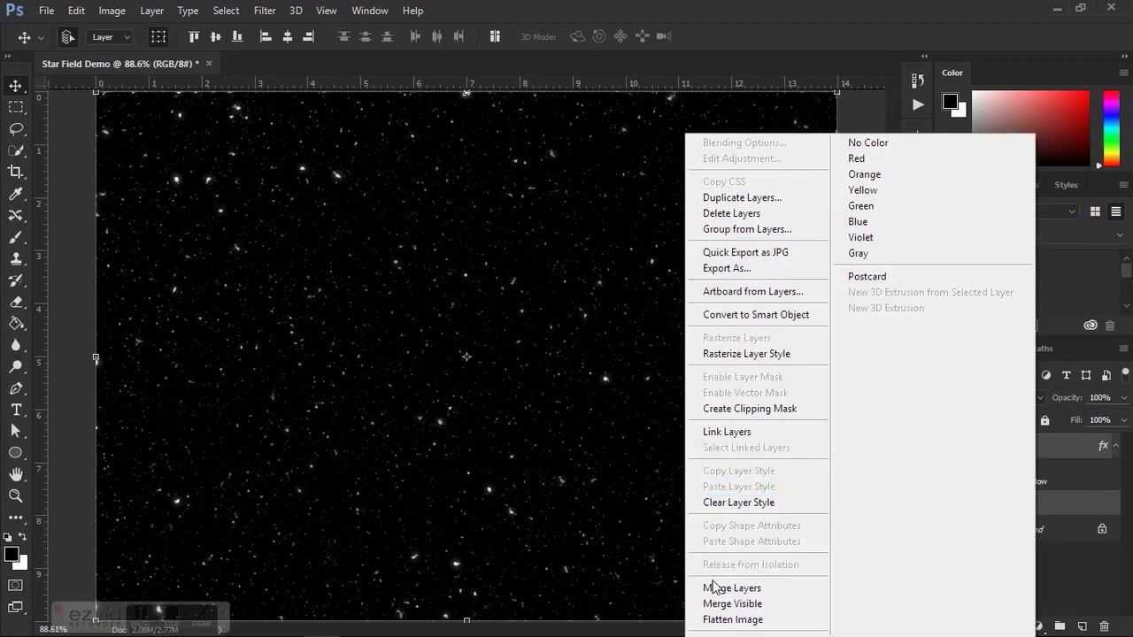
{"action": "left_click", "coordinate": [715, 588]}
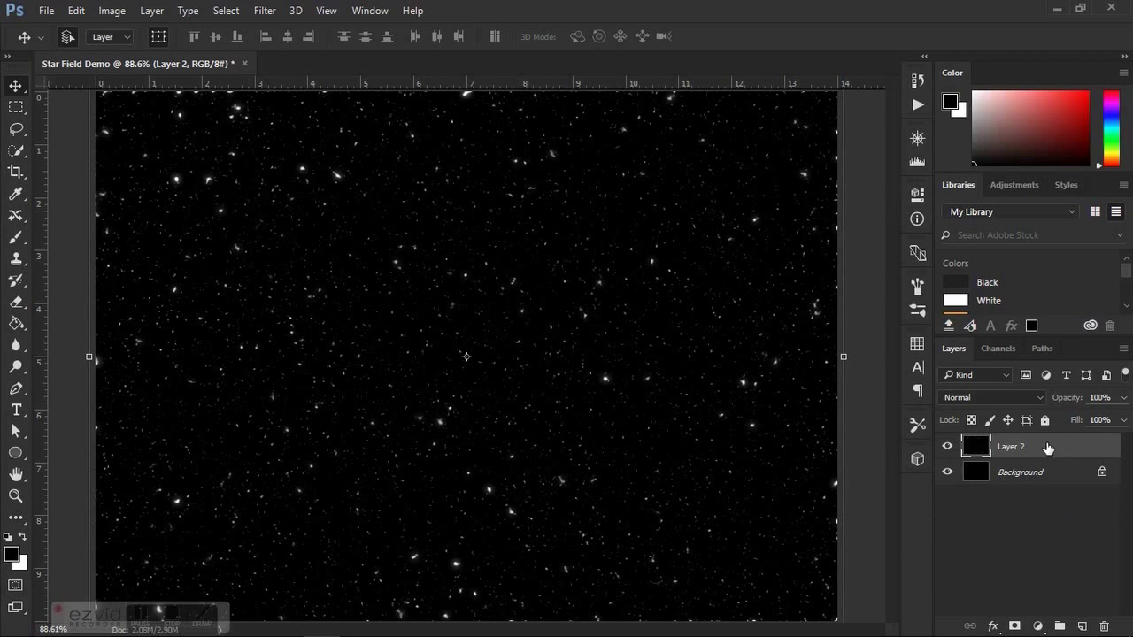
- Add Layer 3, fill it with black, and render Clouds on it
{"action": "left_click", "coordinate": [1082, 627]}
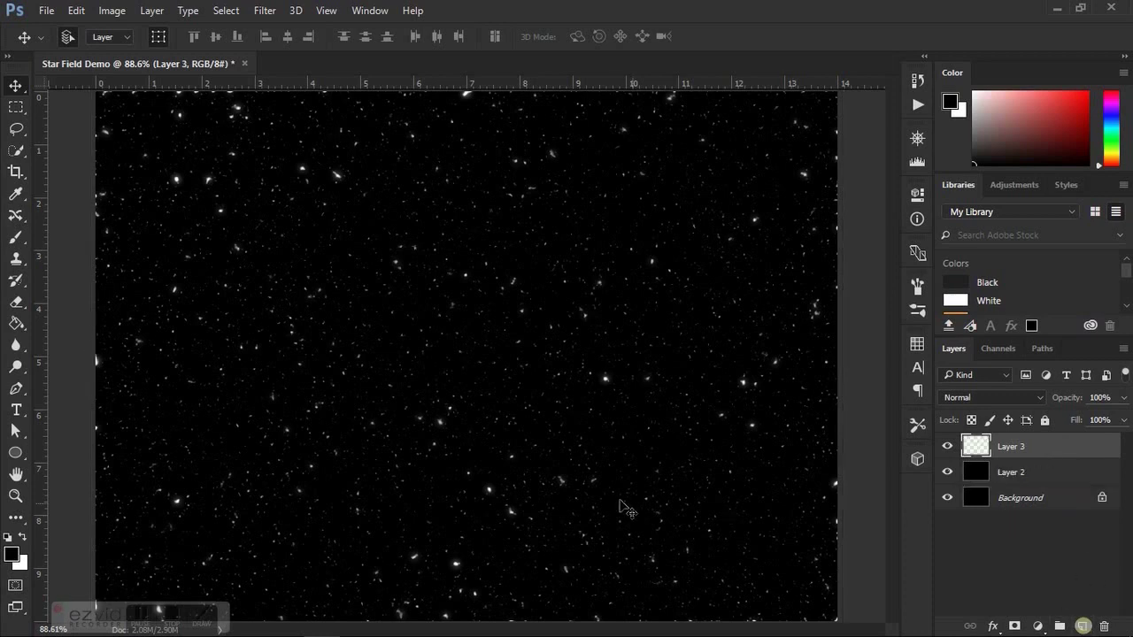
{"action": "left_click", "coordinate": [23, 538]}
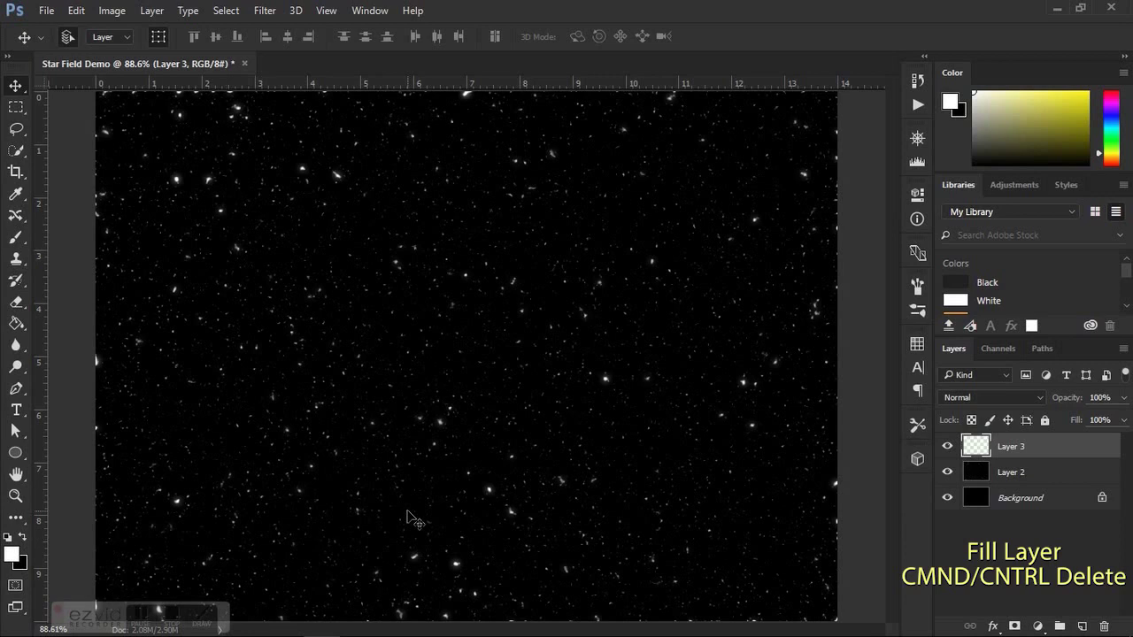
{"action": "key", "text": "ctrl+BackSpace"}
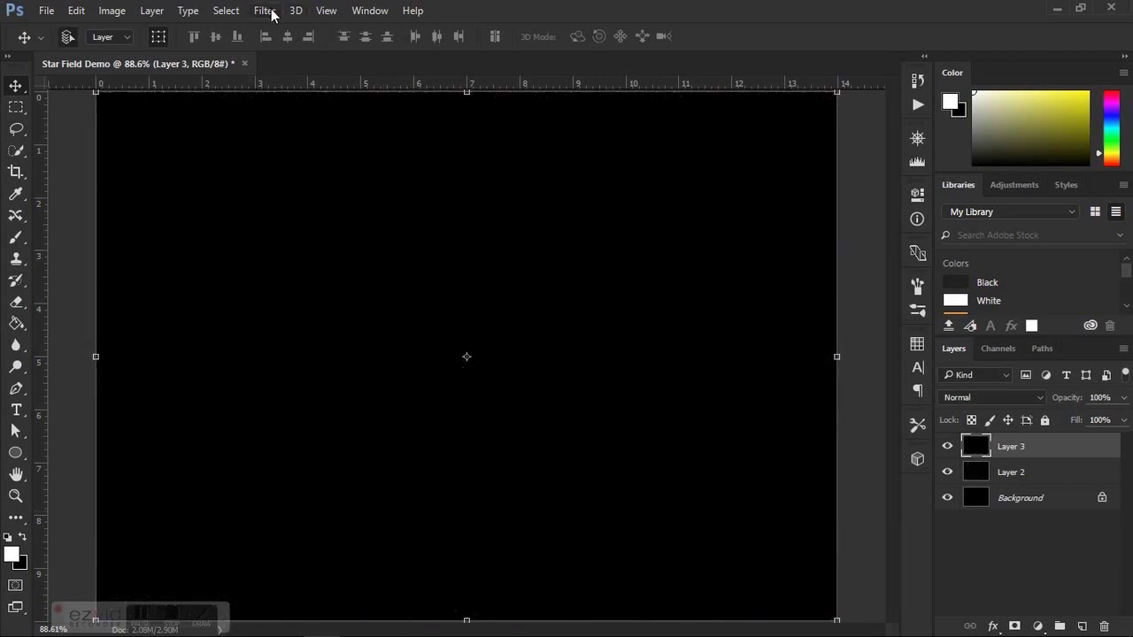
{"action": "left_click", "coordinate": [267, 10]}
{"action": "mouse_move", "coordinate": [280, 272]}
{"action": "left_click", "coordinate": [164, 334]}
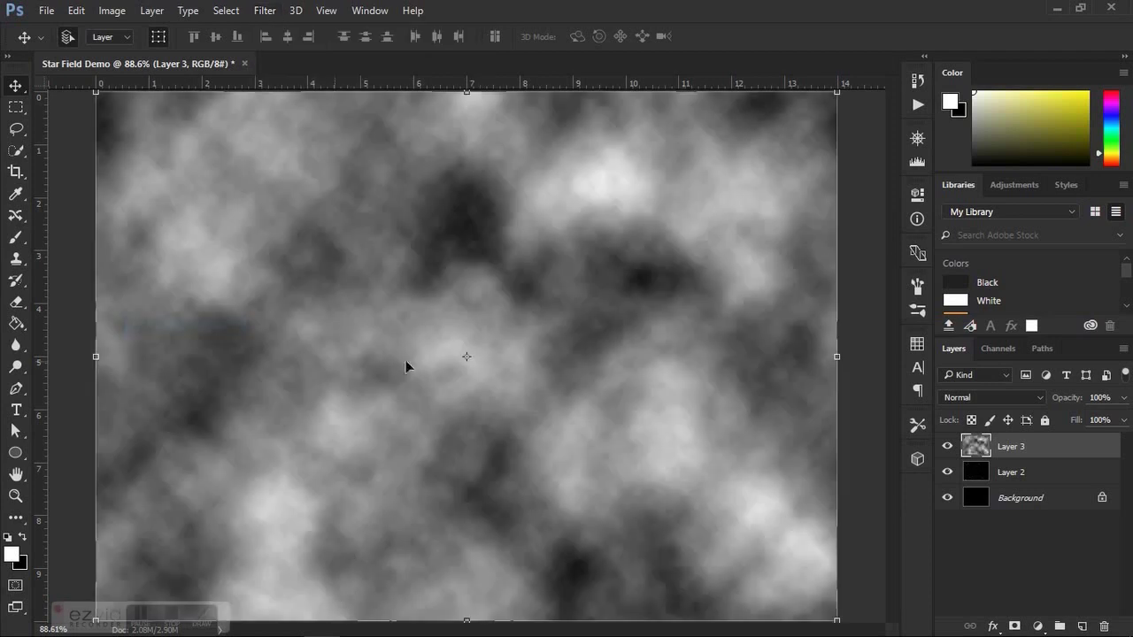
- Set Layer 3 to Color Dodge at 88% fill and add Layer 4 beneath it
{"action": "left_click", "coordinate": [983, 395]}
{"action": "left_click", "coordinate": [970, 185]}
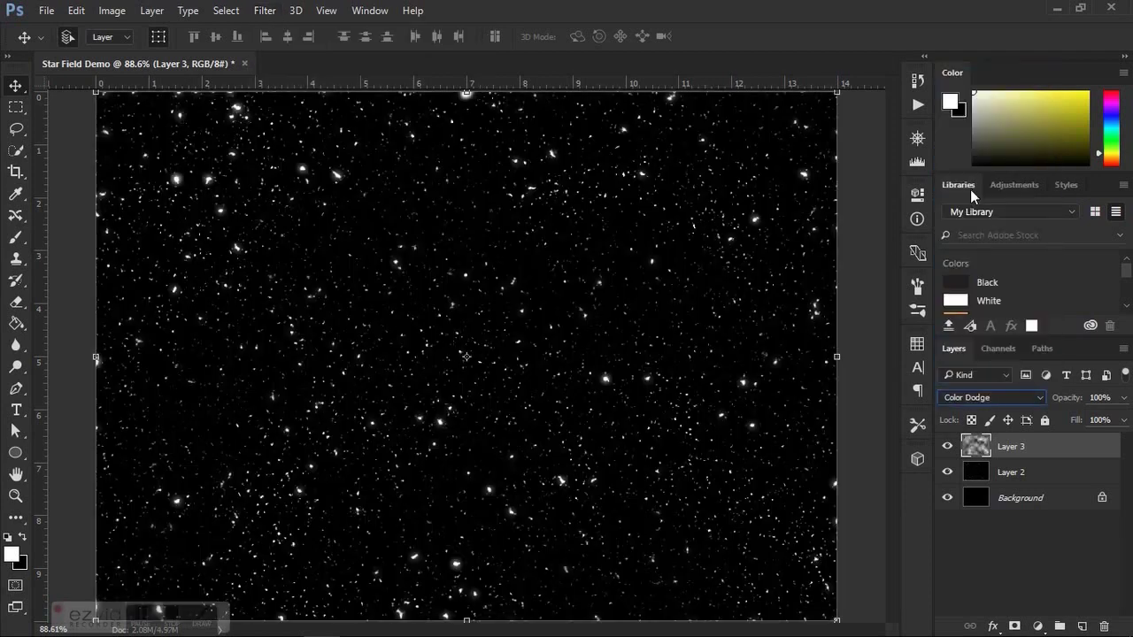
{"action": "left_click_drag", "start_coordinate": [1075, 422], "coordinate": [1062, 423]}
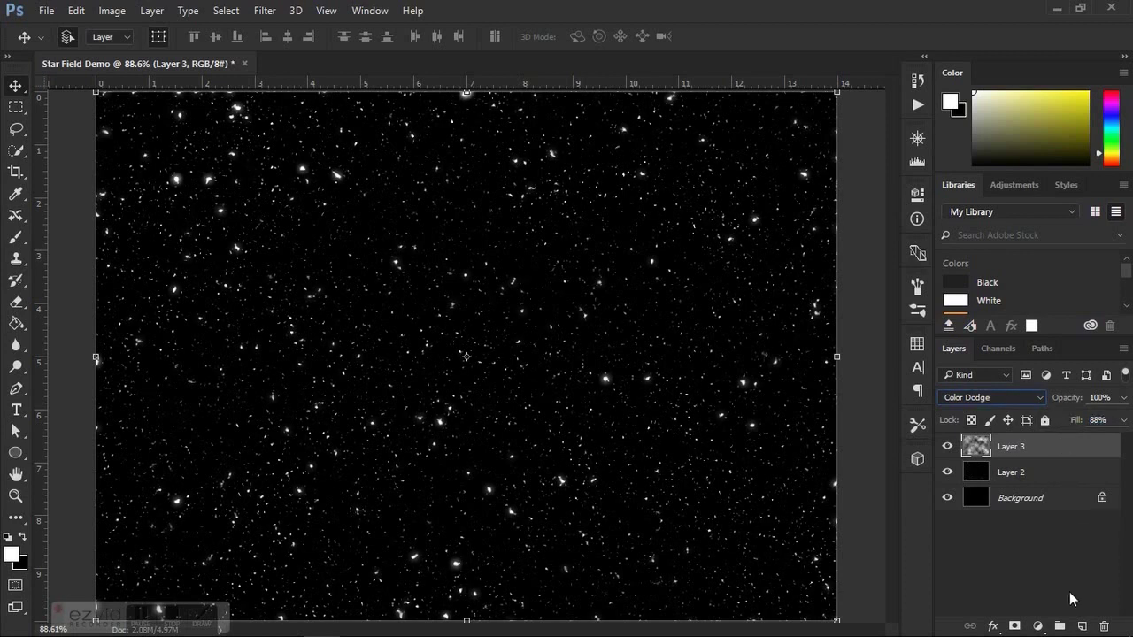
{"action": "left_click", "coordinate": [1082, 627], "text": "ctrl"}
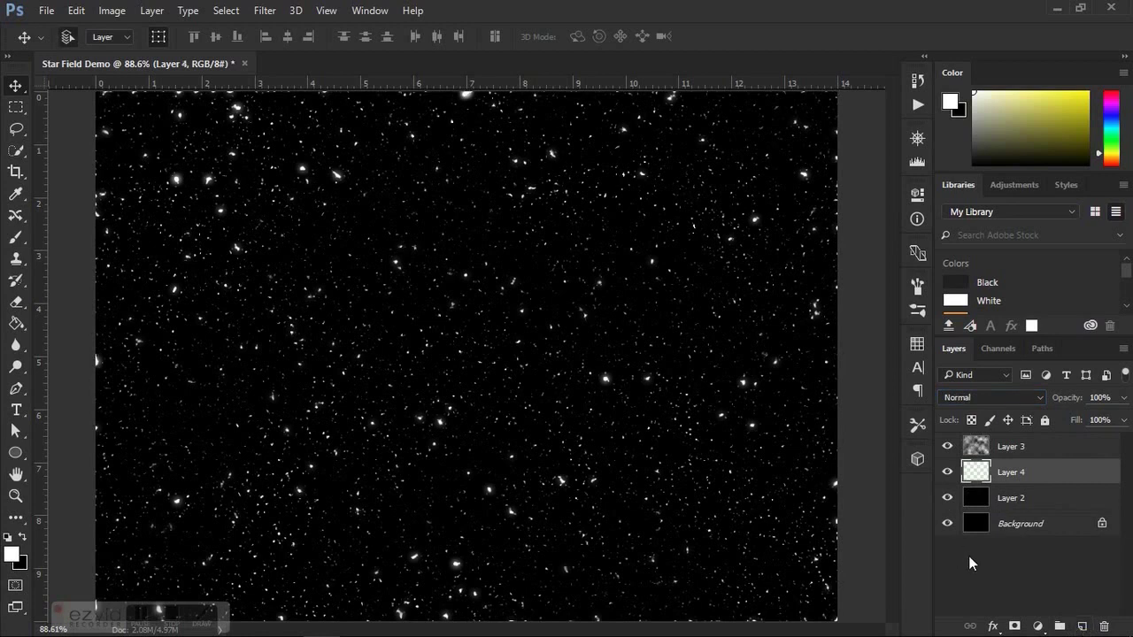
- Paint two soft purple nebula clouds left and right of centre on Layer 4
{"action": "key", "text": "b"}
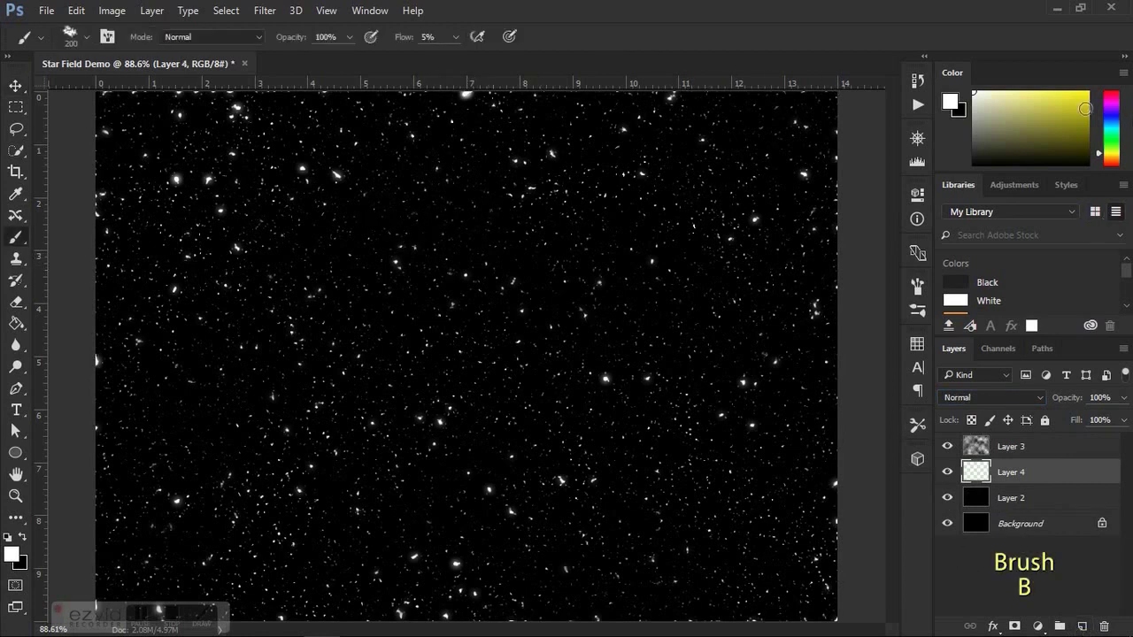
{"action": "left_click", "coordinate": [1111, 104]}
{"action": "left_click", "coordinate": [1086, 108]}
{"action": "mouse_move", "coordinate": [771, 345]}
{"action": "left_mouse_down"}
{"action": "mouse_move", "coordinate": [664, 417]}
{"action": "mouse_move", "coordinate": [620, 381]}
{"action": "mouse_move", "coordinate": [558, 416]}
{"action": "mouse_move", "coordinate": [626, 452]}
{"action": "left_mouse_up"}
{"action": "mouse_move", "coordinate": [469, 354]}
{"action": "left_mouse_down"}
{"action": "mouse_move", "coordinate": [372, 381]}
{"action": "mouse_move", "coordinate": [345, 318]}
{"action": "mouse_move", "coordinate": [371, 416]}
{"action": "mouse_move", "coordinate": [257, 292]}
{"action": "mouse_move", "coordinate": [301, 398]}
{"action": "left_mouse_up"}
- With a larger brush, spread purple nebula widely, then add Layer 5 and reset brush size to 200
{"action": "left_click", "coordinate": [69, 36]}
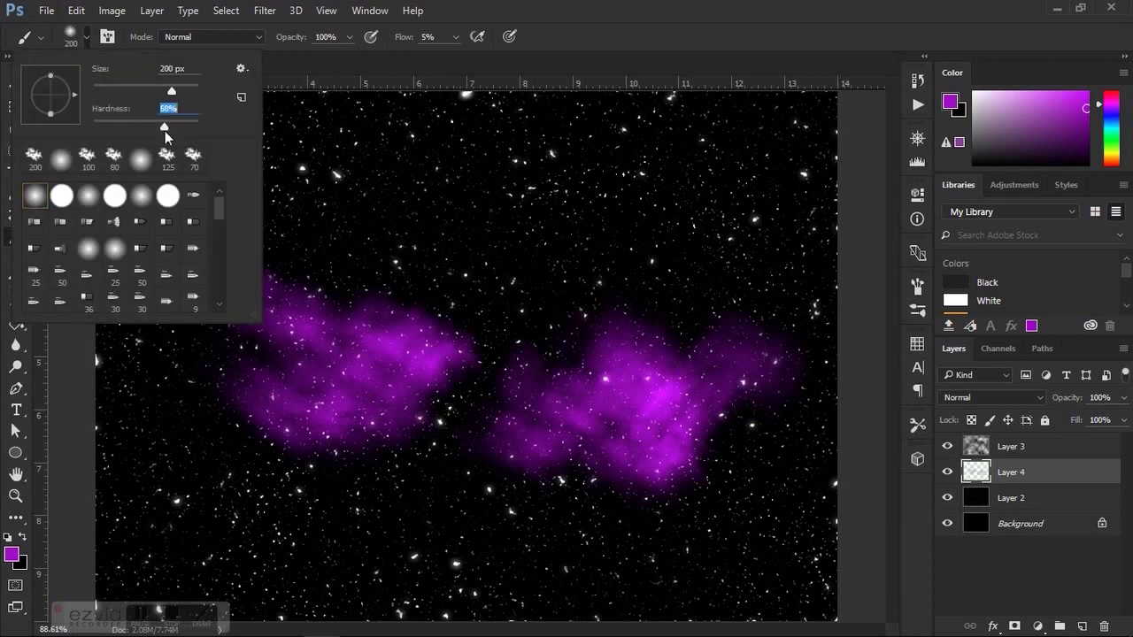
{"action": "key", "text": "Return"}
{"action": "mouse_move", "coordinate": [708, 221]}
{"action": "left_mouse_down"}
{"action": "mouse_move", "coordinate": [752, 292]}
{"action": "mouse_move", "coordinate": [567, 390]}
{"action": "mouse_move", "coordinate": [602, 540]}
{"action": "mouse_move", "coordinate": [327, 487]}
{"action": "left_mouse_up"}
{"action": "mouse_move", "coordinate": [265, 363]}
{"action": "left_mouse_down"}
{"action": "mouse_move", "coordinate": [221, 283]}
{"action": "mouse_move", "coordinate": [177, 257]}
{"action": "mouse_move", "coordinate": [150, 345]}
{"action": "mouse_move", "coordinate": [363, 212]}
{"action": "left_mouse_up"}
{"action": "left_click_drag", "start_coordinate": [620, 496], "coordinate": [735, 558]}
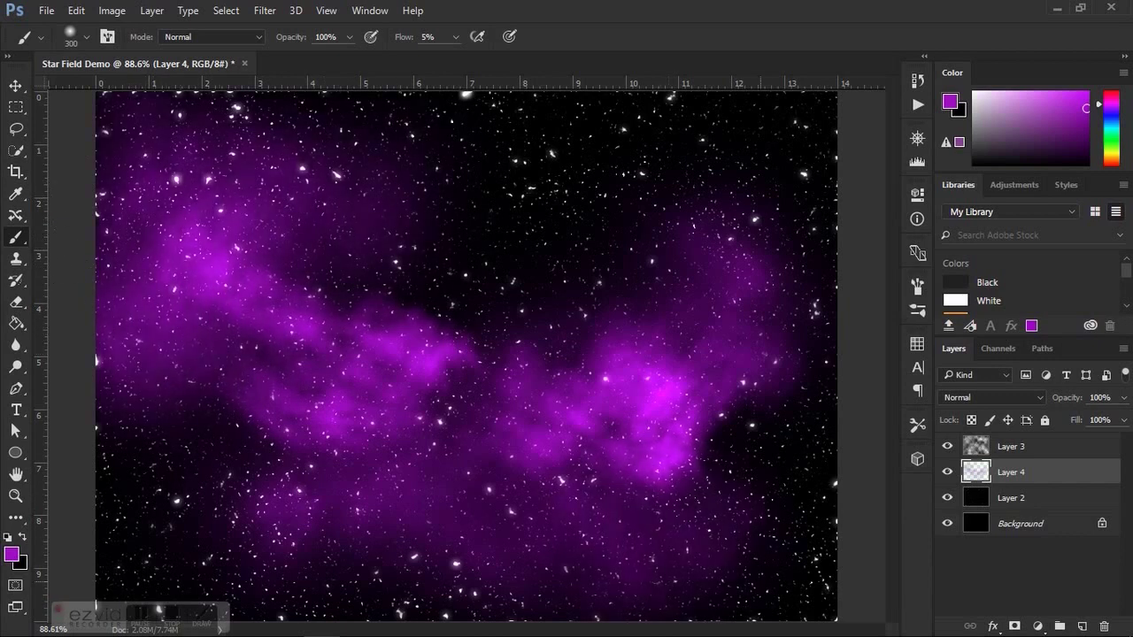
{"action": "left_click", "coordinate": [1082, 625]}
{"action": "left_click", "coordinate": [86, 36]}
- Pick a teal-blue colour and paint teal clouds at the upper-middle, lower-left and lower-right
{"action": "double_click", "coordinate": [62, 161]}
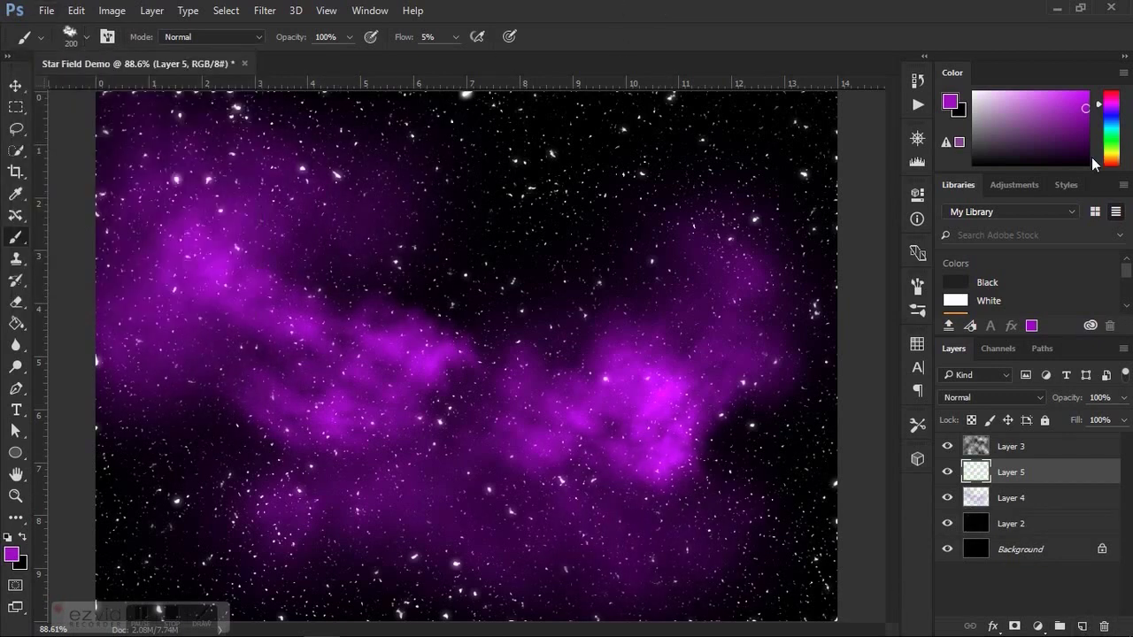
{"action": "left_click", "coordinate": [1113, 128]}
{"action": "left_click", "coordinate": [1077, 111]}
{"action": "mouse_move", "coordinate": [354, 279]}
{"action": "left_mouse_down"}
{"action": "mouse_move", "coordinate": [371, 354]}
{"action": "mouse_move", "coordinate": [549, 212]}
{"action": "mouse_move", "coordinate": [354, 282]}
{"action": "left_mouse_up"}
{"action": "left_click_drag", "start_coordinate": [226, 478], "coordinate": [354, 425]}
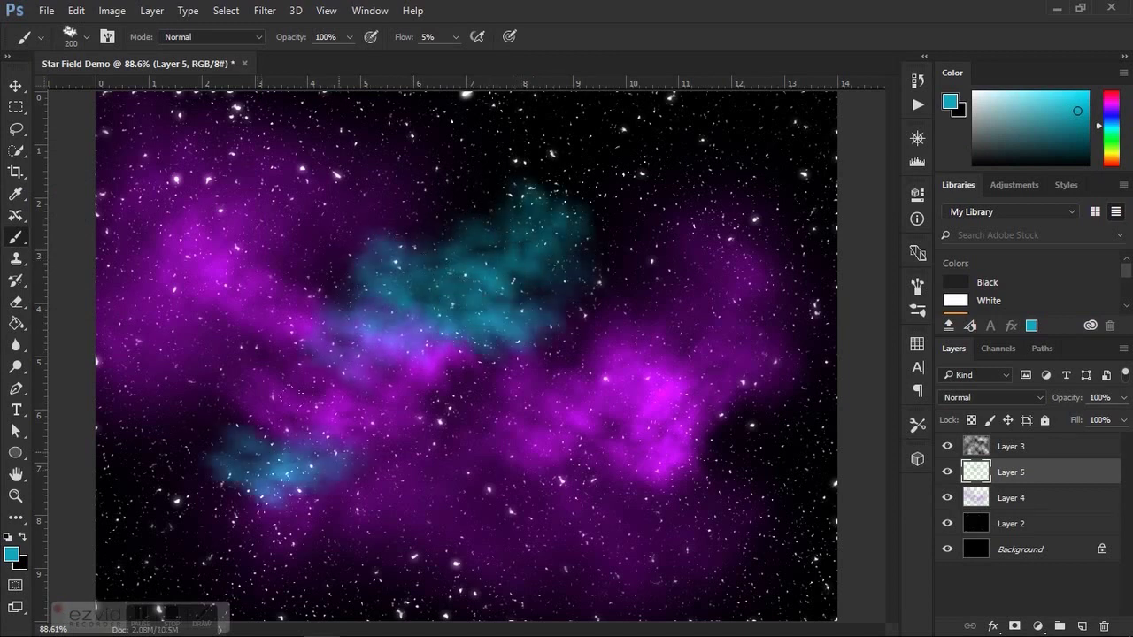
{"action": "left_click_drag", "start_coordinate": [616, 456], "coordinate": [559, 480]}
- With a soft round brush, tint the magenta clouds teal-blue and brighten the central nebula
{"action": "left_click", "coordinate": [86, 38]}
{"action": "double_click", "coordinate": [41, 197]}
{"action": "mouse_move", "coordinate": [318, 237]}
{"action": "left_mouse_down"}
{"action": "mouse_move", "coordinate": [505, 160]}
{"action": "mouse_move", "coordinate": [570, 348]}
{"action": "mouse_move", "coordinate": [442, 416]}
{"action": "left_mouse_up"}
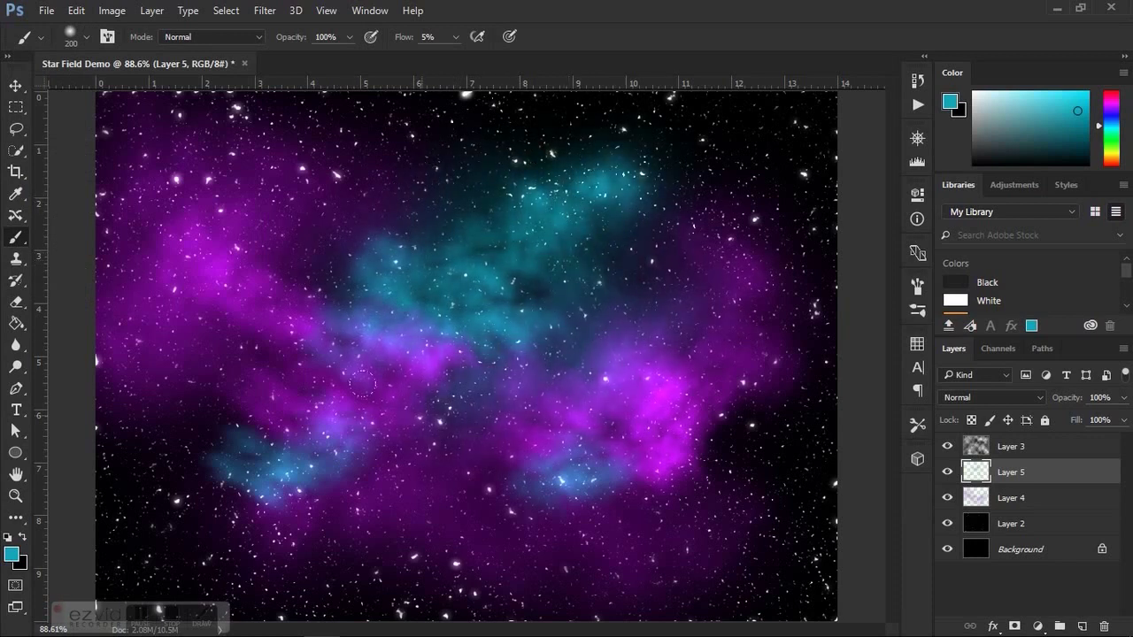
{"action": "left_click_drag", "start_coordinate": [319, 514], "coordinate": [204, 416]}
{"action": "left_click_drag", "start_coordinate": [566, 460], "coordinate": [690, 398]}
{"action": "mouse_move", "coordinate": [655, 495]}
{"action": "left_mouse_down"}
{"action": "mouse_move", "coordinate": [395, 249]}
{"action": "mouse_move", "coordinate": [248, 274]}
{"action": "left_mouse_up"}
{"action": "mouse_move", "coordinate": [531, 336]}
{"action": "left_mouse_down"}
{"action": "mouse_move", "coordinate": [443, 468]}
{"action": "mouse_move", "coordinate": [265, 495]}
{"action": "left_mouse_up"}
- Add a new empty layer and set a yellow-green paint colour with 2% brush flow
{"action": "left_click", "coordinate": [1081, 627]}
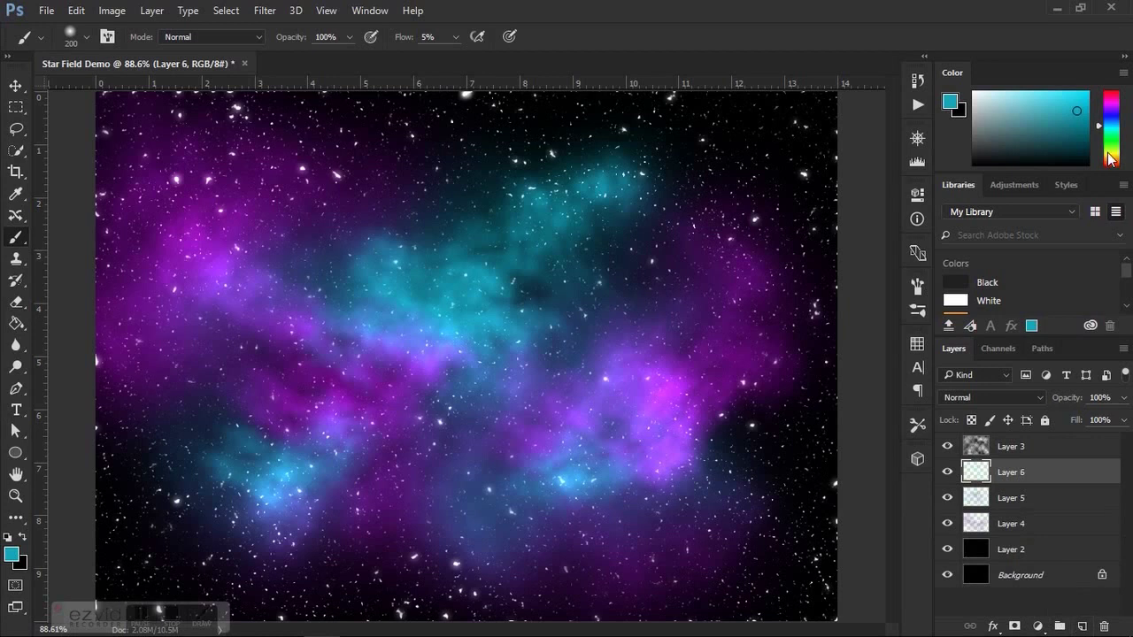
{"action": "left_click", "coordinate": [1110, 151]}
{"action": "left_click", "coordinate": [1088, 91]}
{"action": "left_click", "coordinate": [455, 37]}
{"action": "left_click_drag", "start_coordinate": [453, 54], "coordinate": [451, 55]}
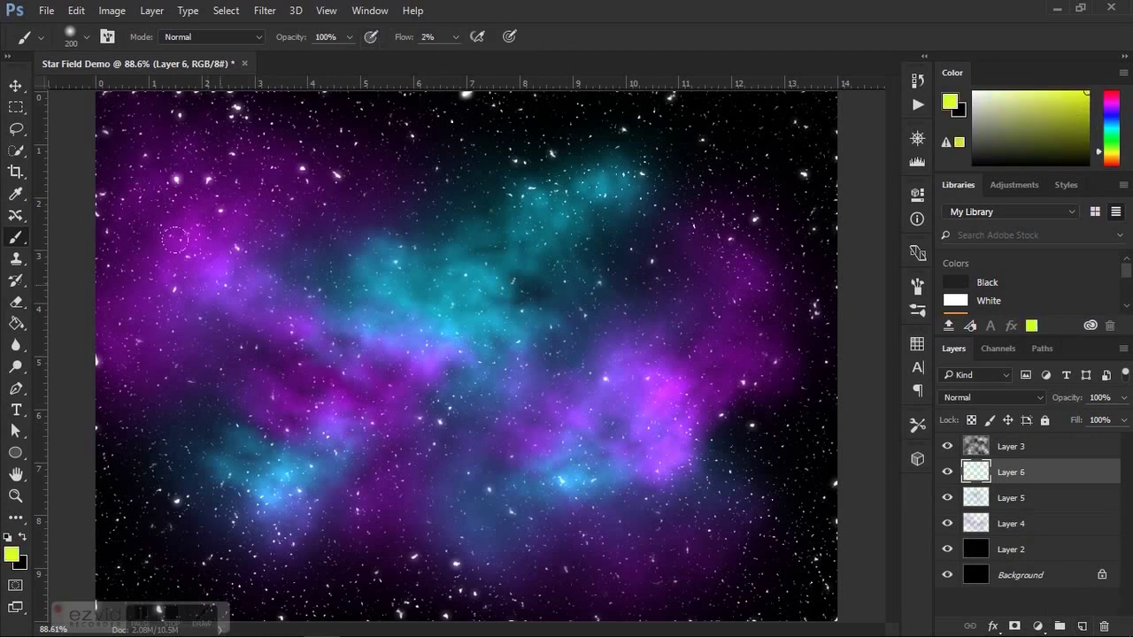
- Paint faint yellow-green and pink tints through the clouds, then group Layers 4–6 with Ctrl+G
{"action": "mouse_move", "coordinate": [199, 238]}
{"action": "left_mouse_down"}
{"action": "mouse_move", "coordinate": [380, 305]}
{"action": "mouse_move", "coordinate": [301, 438]}
{"action": "mouse_move", "coordinate": [620, 354]}
{"action": "mouse_move", "coordinate": [632, 144]}
{"action": "mouse_move", "coordinate": [452, 257]}
{"action": "mouse_move", "coordinate": [213, 153]}
{"action": "mouse_move", "coordinate": [159, 248]}
{"action": "mouse_move", "coordinate": [164, 306]}
{"action": "left_mouse_up"}
{"action": "mouse_move", "coordinate": [753, 256]}
{"action": "left_mouse_down"}
{"action": "mouse_move", "coordinate": [620, 496]}
{"action": "mouse_move", "coordinate": [436, 478]}
{"action": "mouse_move", "coordinate": [182, 492]}
{"action": "left_mouse_up"}
{"action": "left_click", "coordinate": [1016, 524], "text": "shift"}
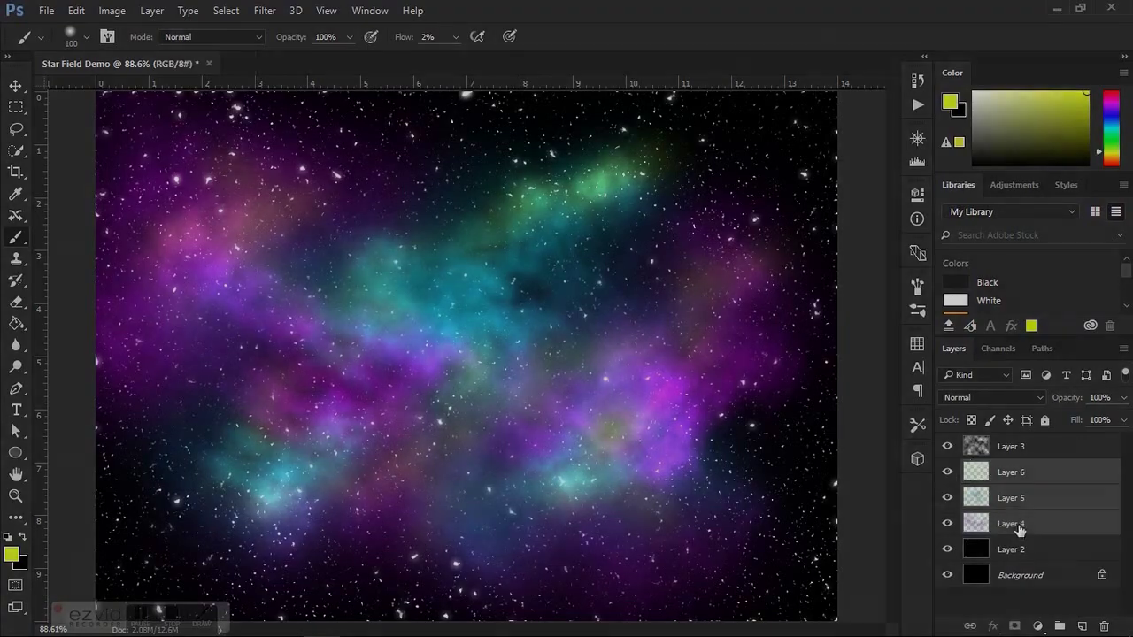
{"action": "key", "text": "ctrl+g"}
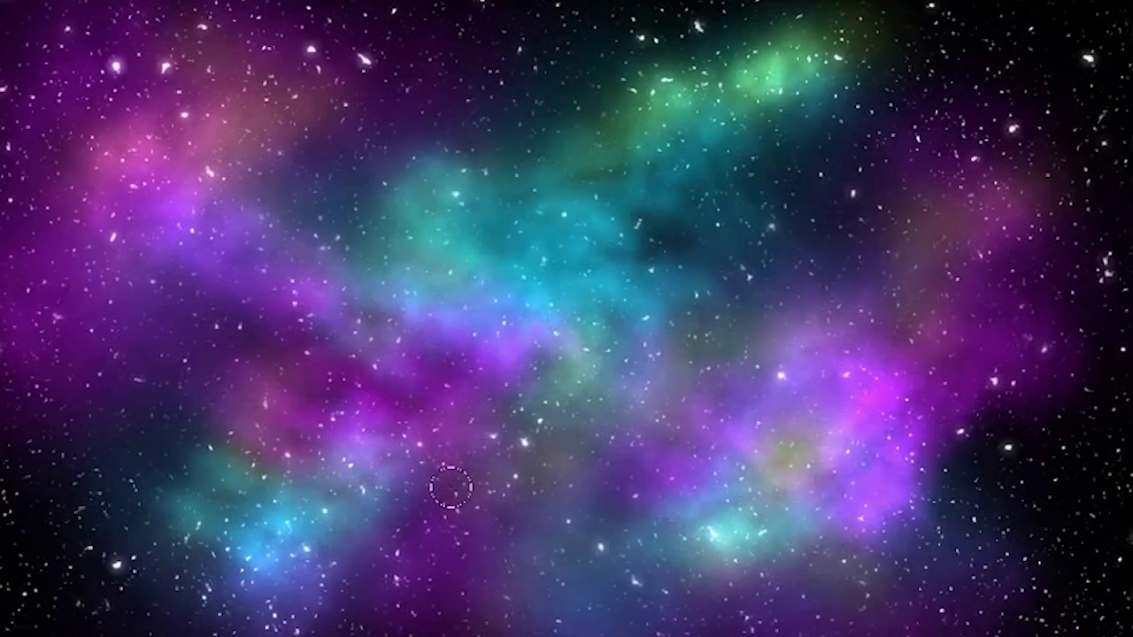